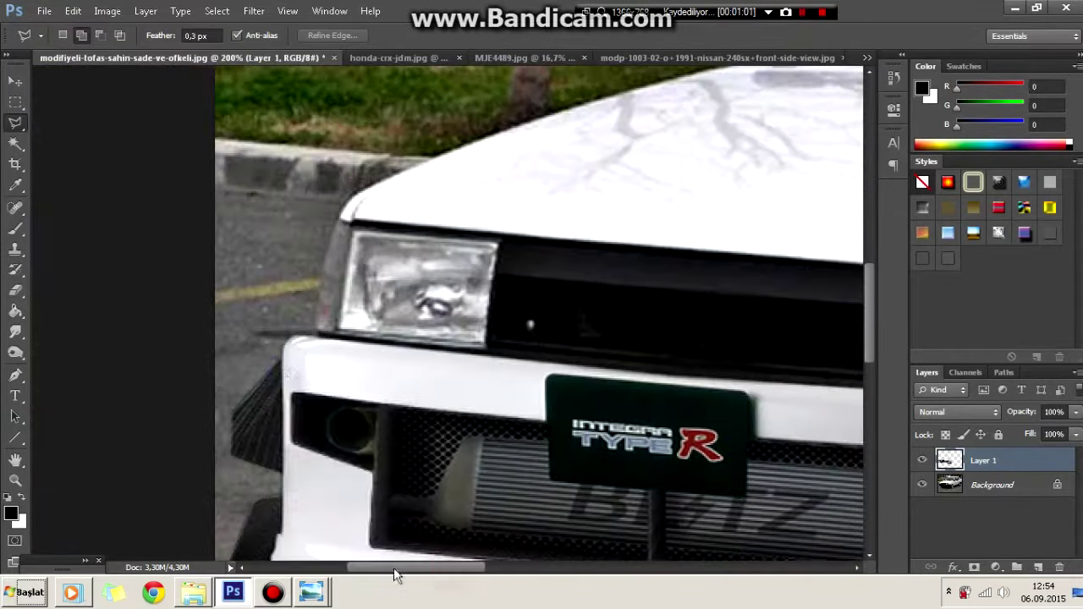
# - Scale the bumper piece over the front end and start outlining the fender gap
pyautogui.rightClick(290, 374)
pyautogui.click(334, 485)
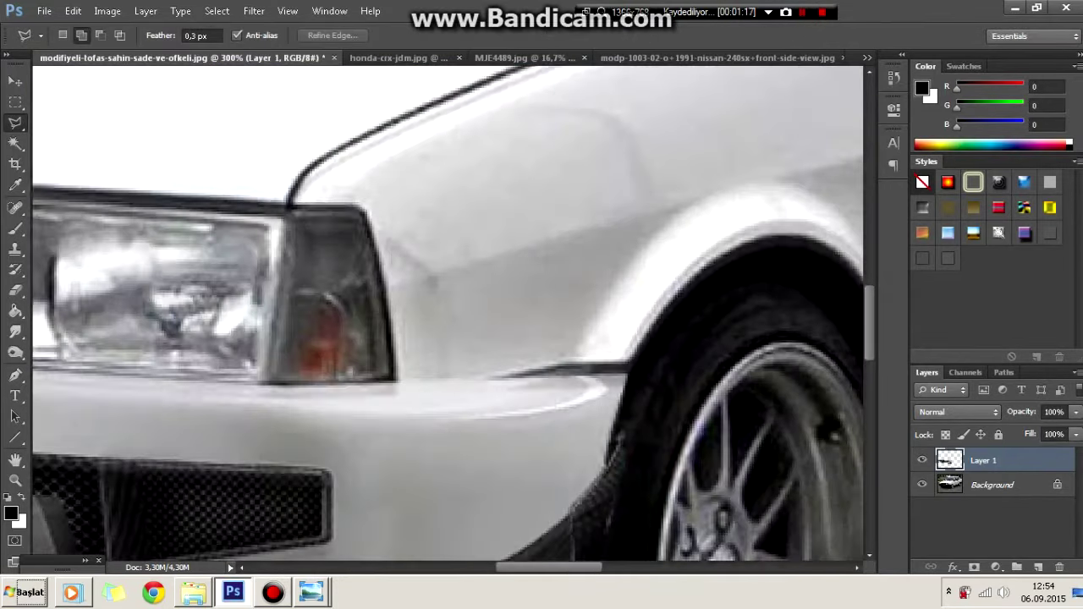
pyautogui.click(425, 394)
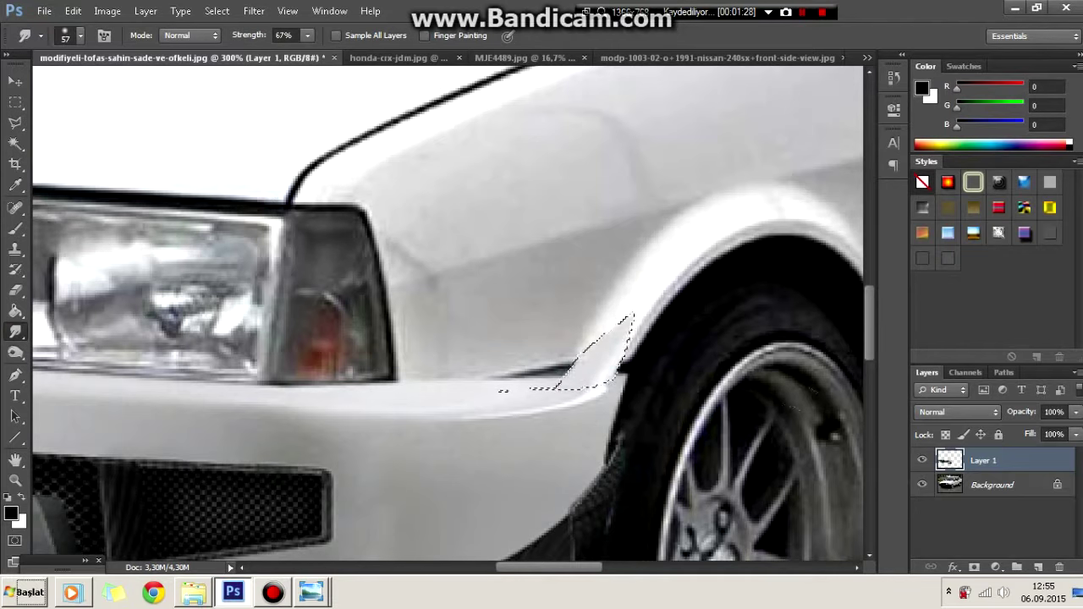
# - Finish the fender gap outline, blend it into the bumper, then deselect
pyautogui.press('l')
pyautogui.click(360, 180)
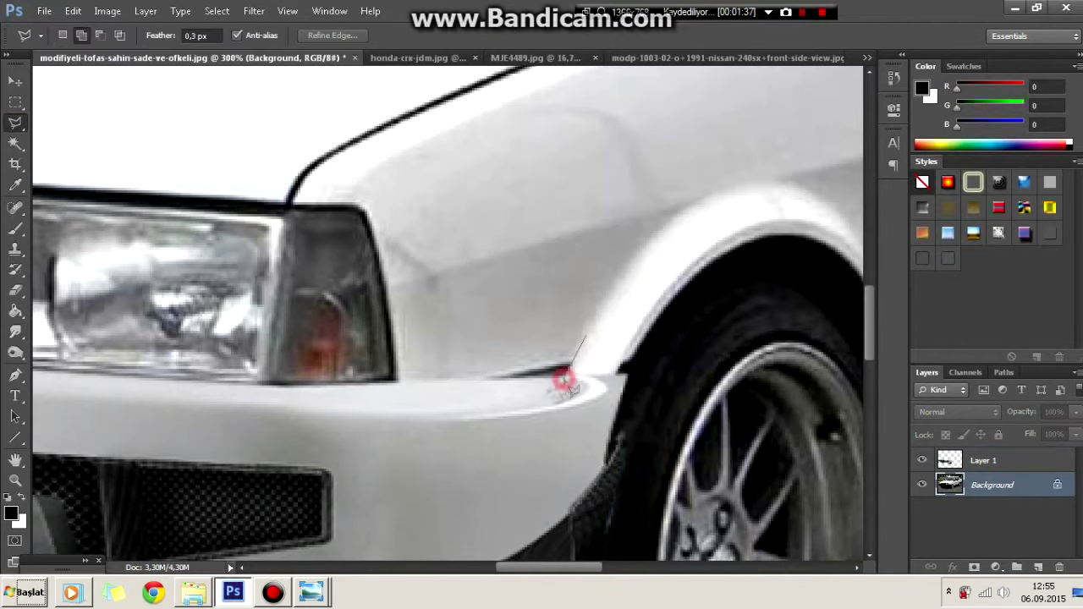
pyautogui.rightClick(557, 336)
pyautogui.click(471, 174)
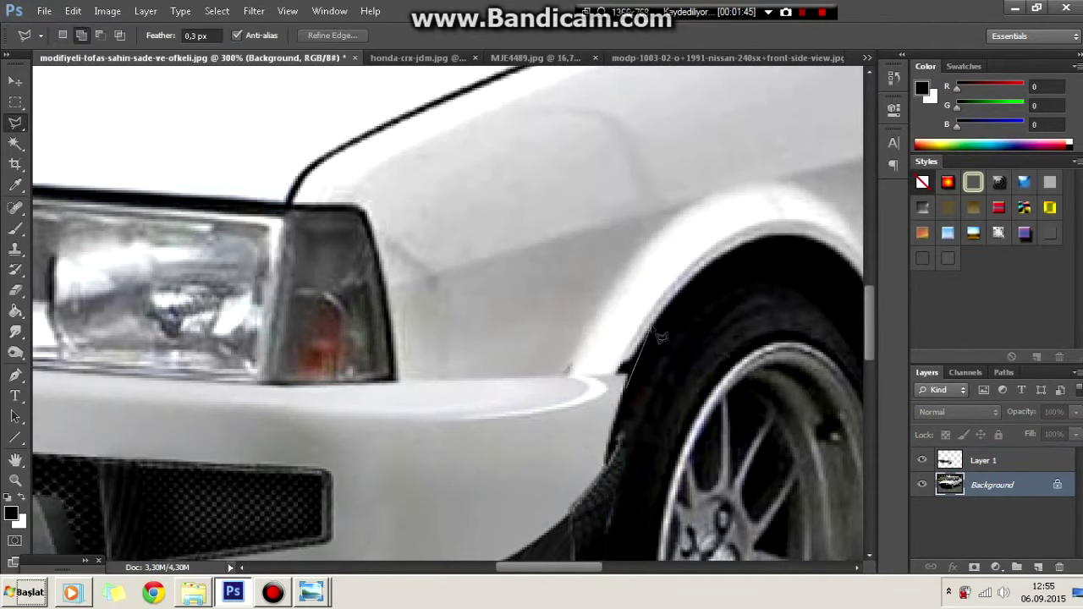
pyautogui.press('l')
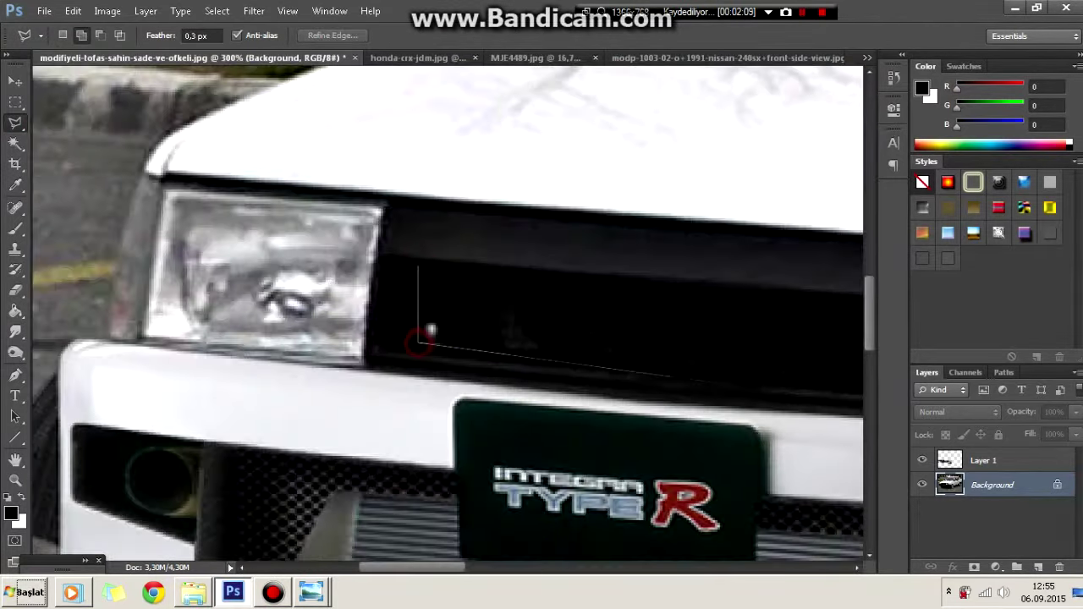
# - Outline the black grille panel and zoom in on it for cleaning
pyautogui.click(738, 395)
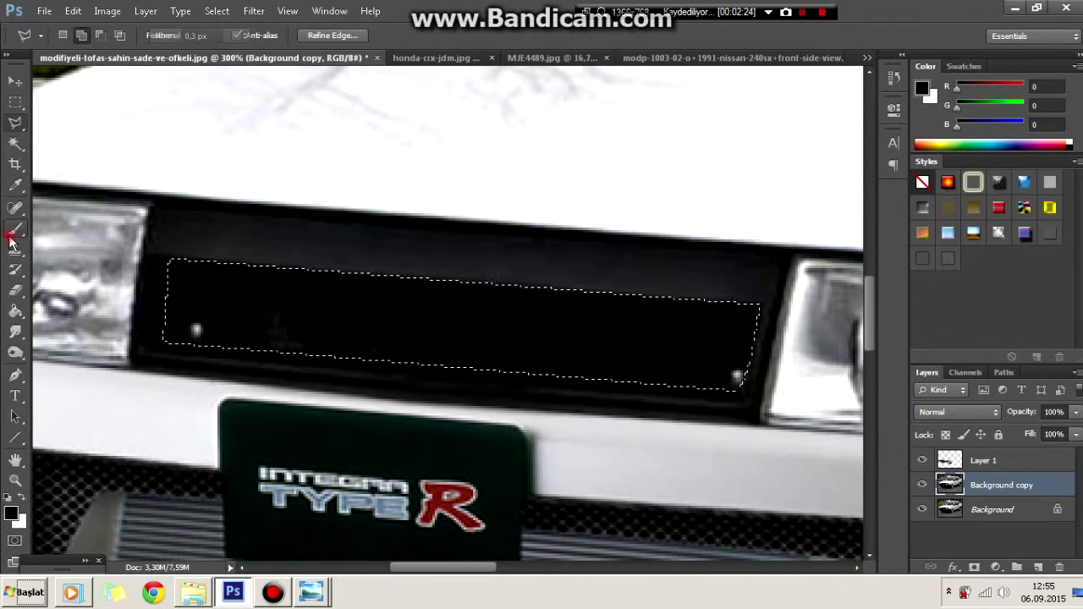
pyautogui.rightClick(403, 158)
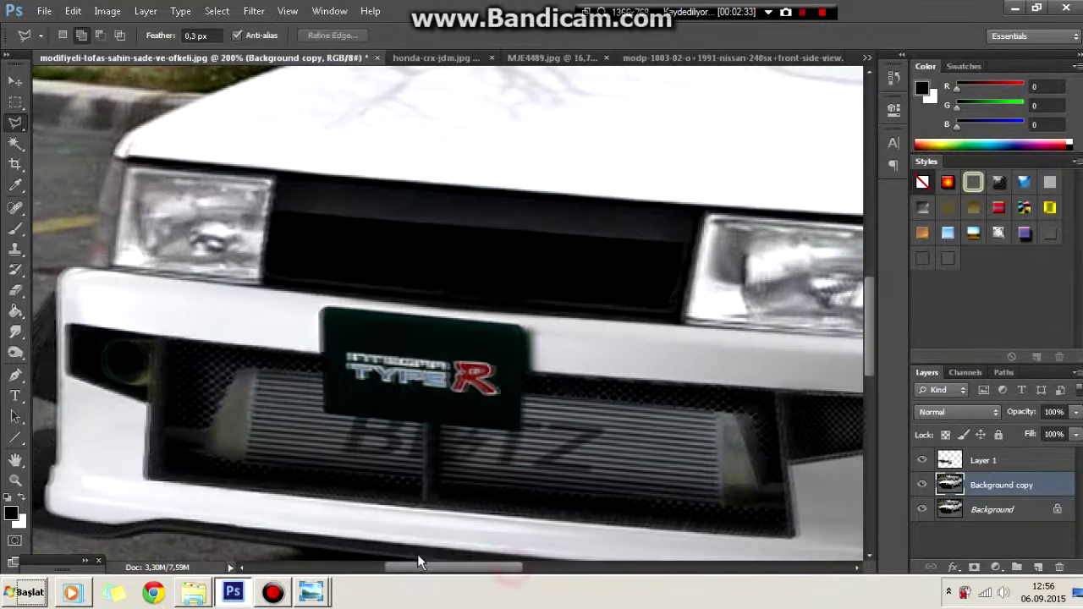
pyautogui.hotkey('ctrl', '+')
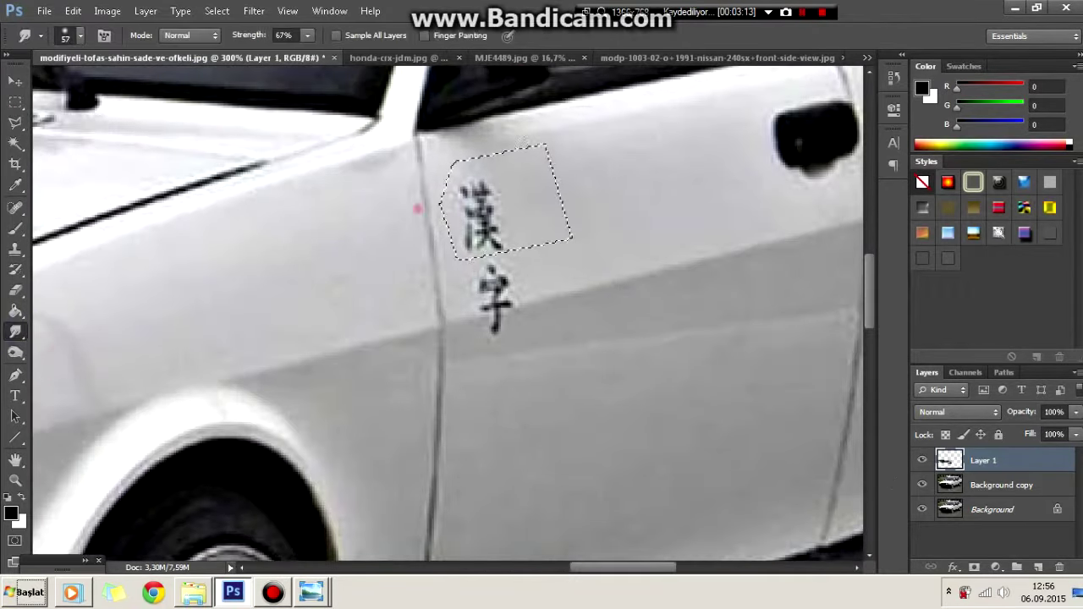
# - Deselect the kanji outline and switch to the Blur tool to wipe the characters
pyautogui.rightClick(428, 196)
pyautogui.click(459, 172)
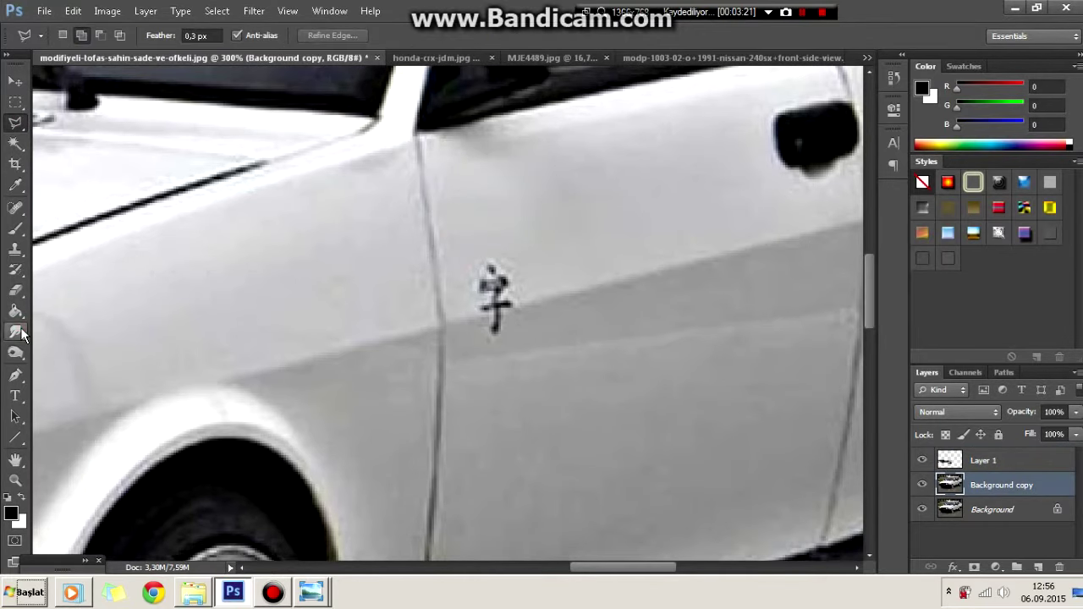
pyautogui.rightClick(15, 331)
pyautogui.click(42, 329)
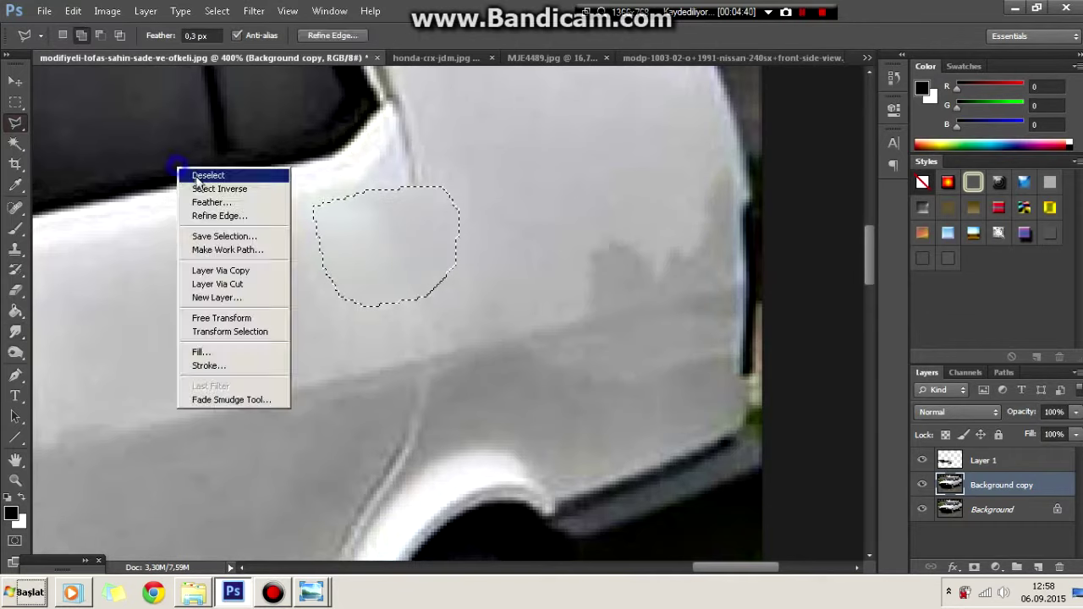
# - Clear the rear panel selection and set the brush opacity to 74%
pyautogui.click(76, 328)
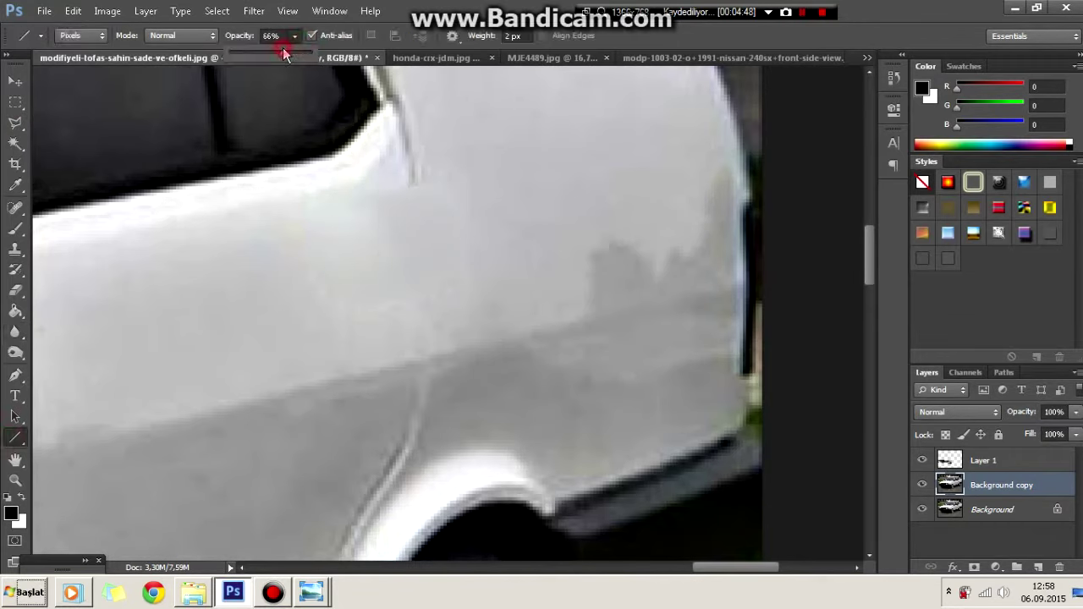
pyautogui.moveTo(411, 166); pyautogui.dragTo(421, 378)
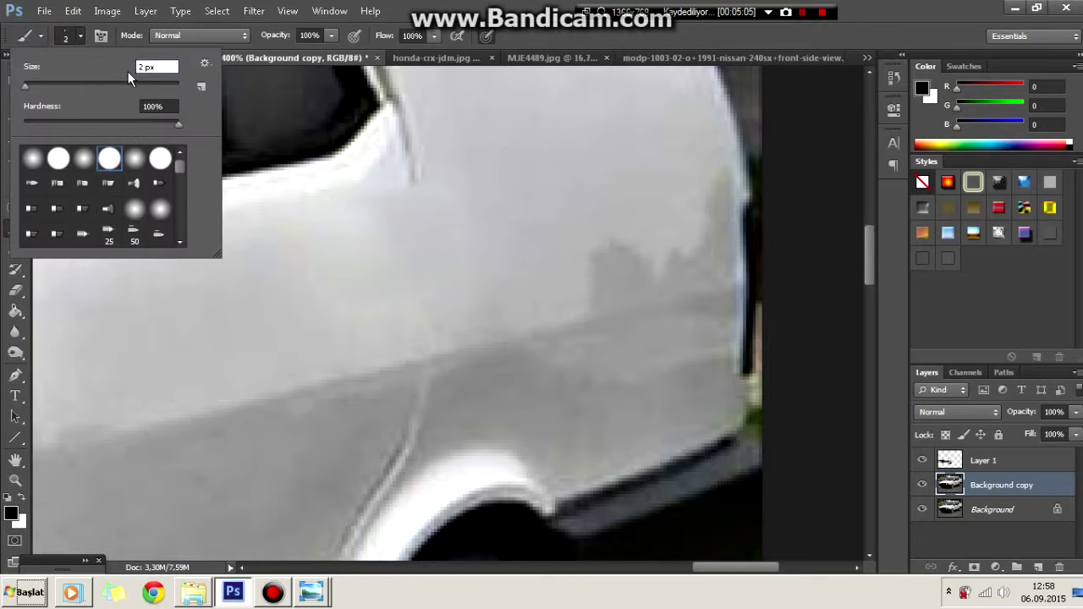
pyautogui.click(331, 35)
pyautogui.moveTo(330, 51); pyautogui.dragTo(309, 51)
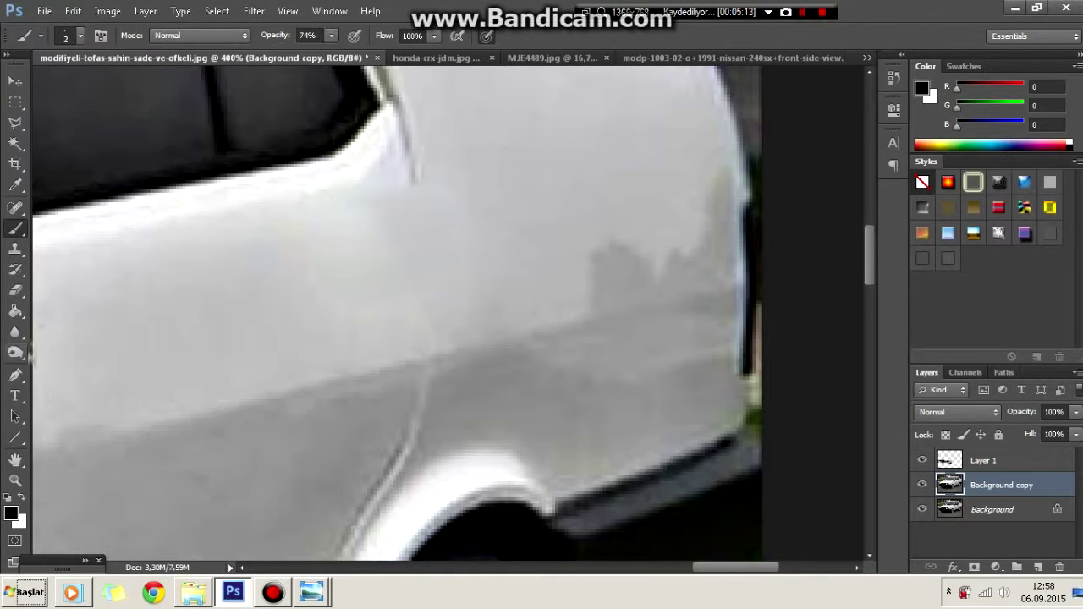
# - Draw a Pen path along the rear door seam and stroke it with the 2 px brush
pyautogui.press('p')
pyautogui.click(400, 454)
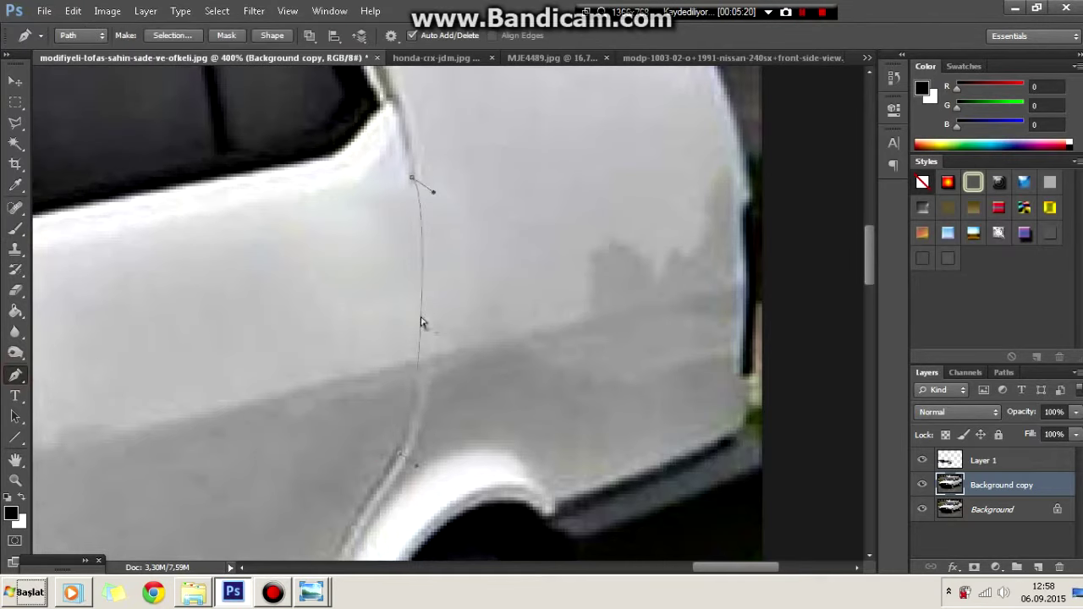
pyautogui.click(641, 198)
pyautogui.click(80, 37)
pyautogui.press('p')
pyautogui.rightClick(440, 280)
pyautogui.click(648, 205)
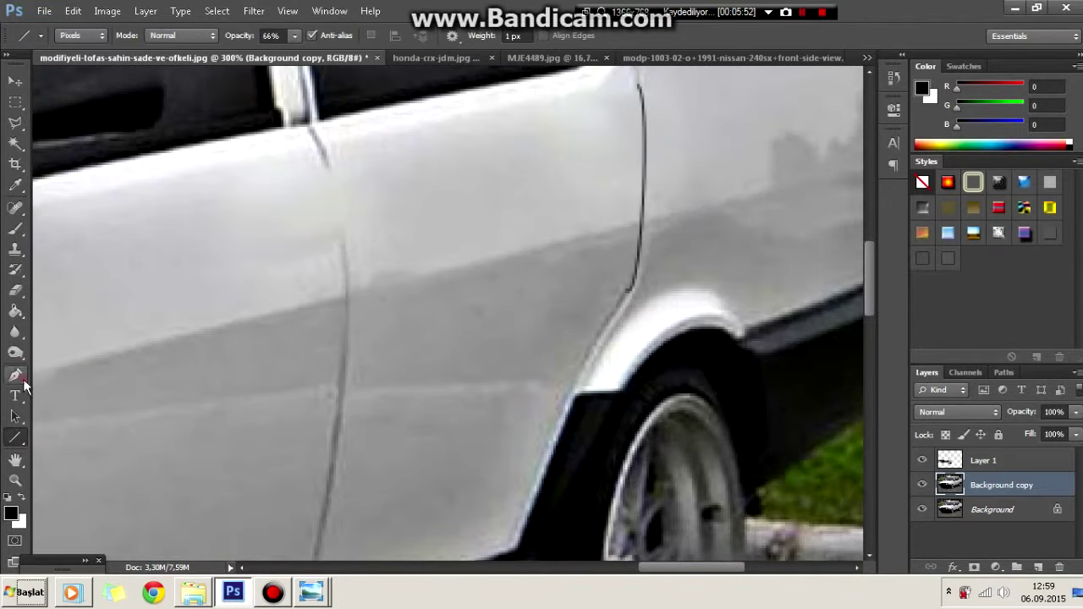
pyautogui.rightClick(345, 227)
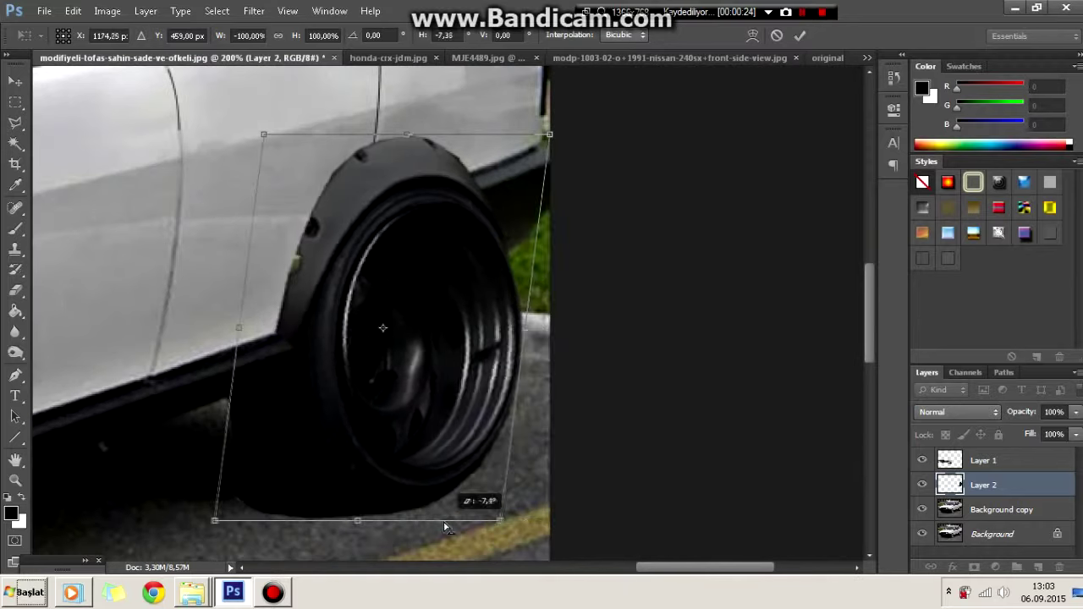
# - Free Transform the black flared wheels onto the rear and front wheels
pyautogui.rightClick(432, 225)
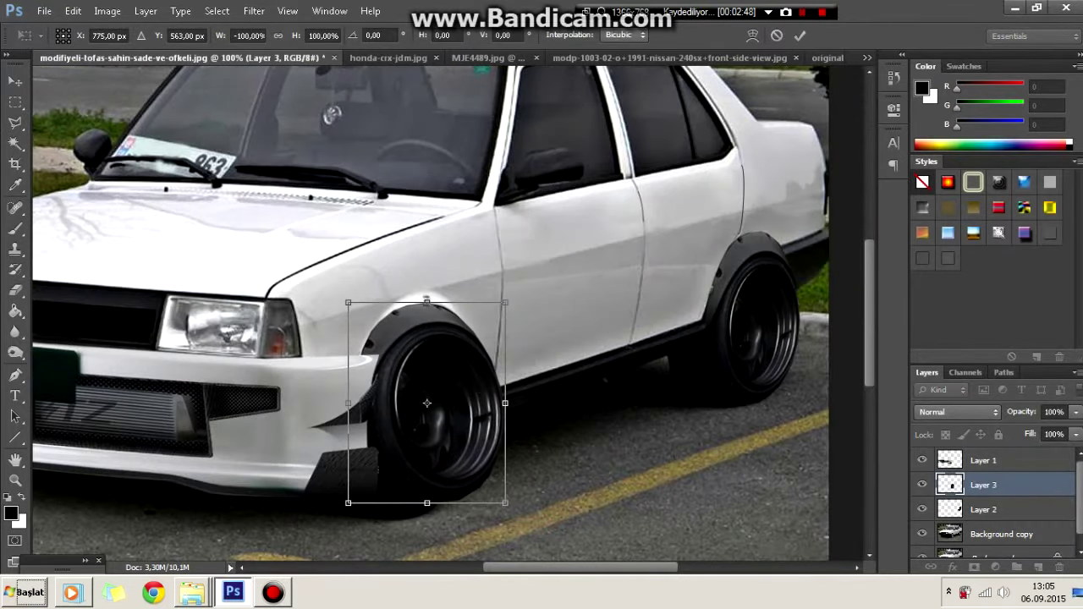
pyautogui.scroll(-3, 478, 385)
pyautogui.moveTo(424, 440)
pyautogui.mouseDown()
pyautogui.moveTo(427, 450)
pyautogui.moveTo(406, 449)
pyautogui.mouseUp()
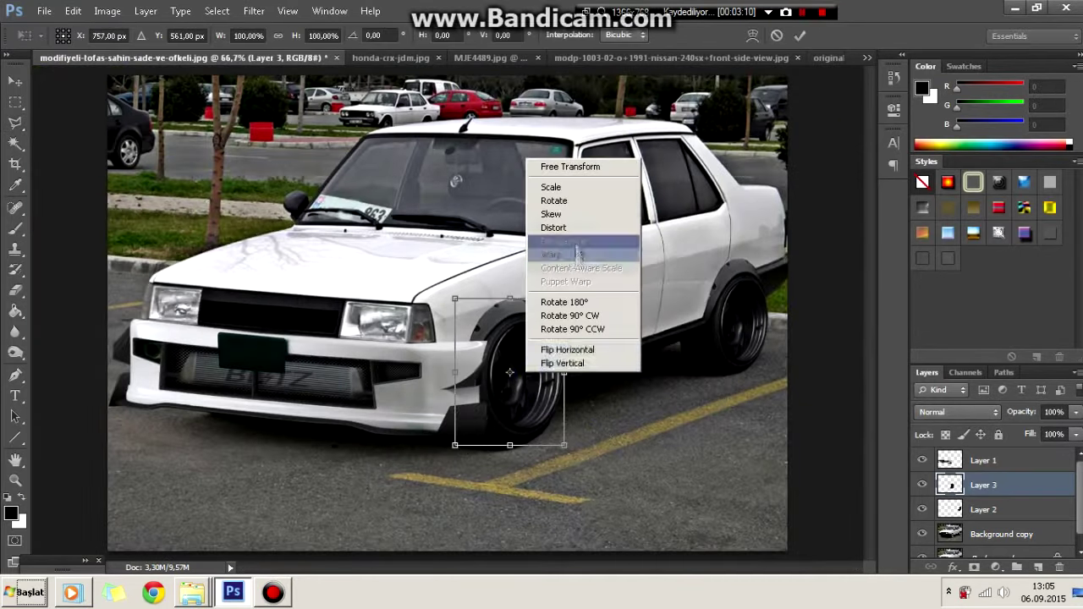
# - Skew and distort the rear wheel to the car's angle, then outline its edge for smudging
pyautogui.click(575, 251)
pyautogui.moveTo(565, 445); pyautogui.dragTo(560, 467)
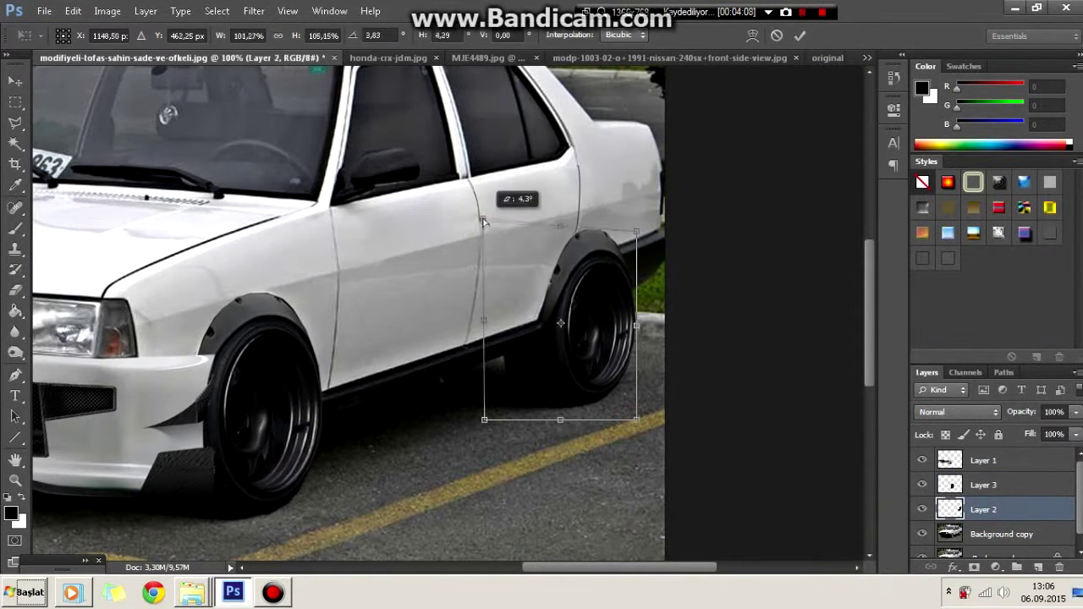
pyautogui.moveTo(483, 225); pyautogui.dragTo(481, 201)
pyautogui.moveTo(484, 422); pyautogui.dragTo(467, 432)
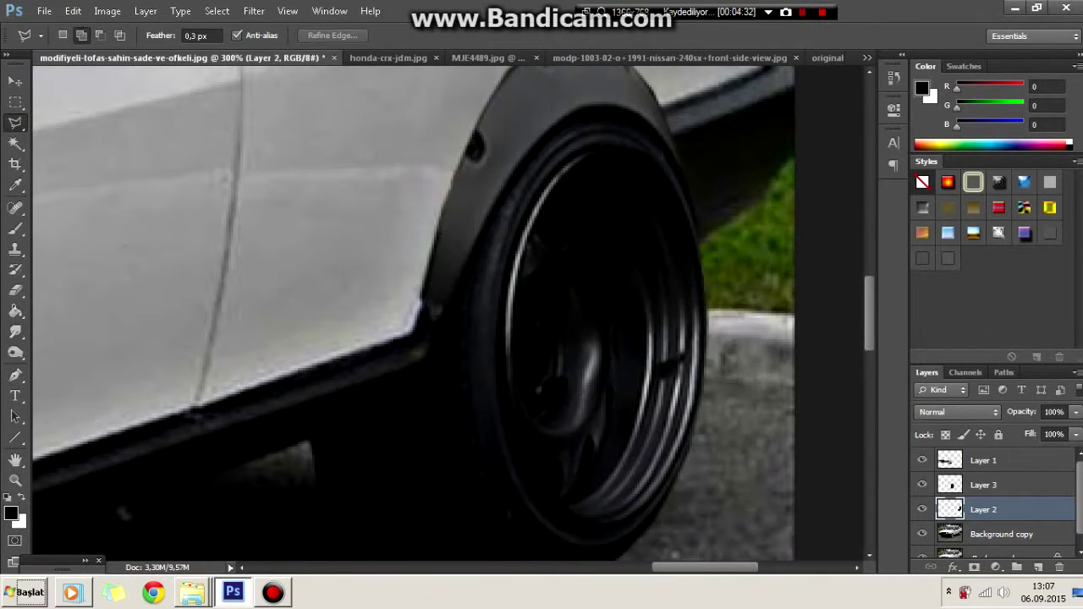
pyautogui.click(456, 273)
pyautogui.press('r')
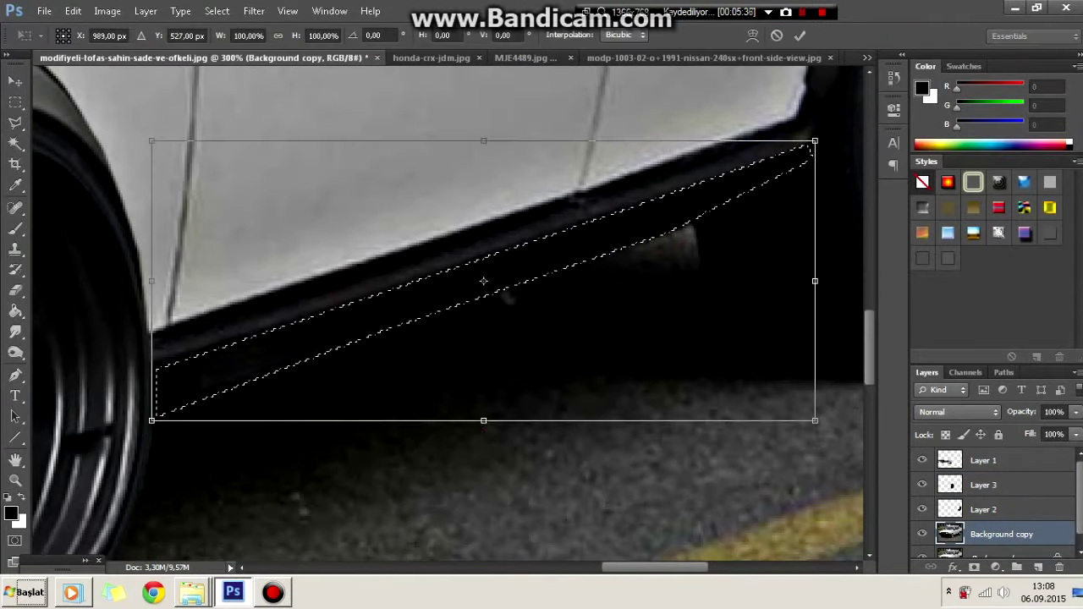
# - Stretch the side skirt down toward the ground, slant its rear end, and blur its edges
pyautogui.moveTo(483, 420); pyautogui.dragTo(483, 477)
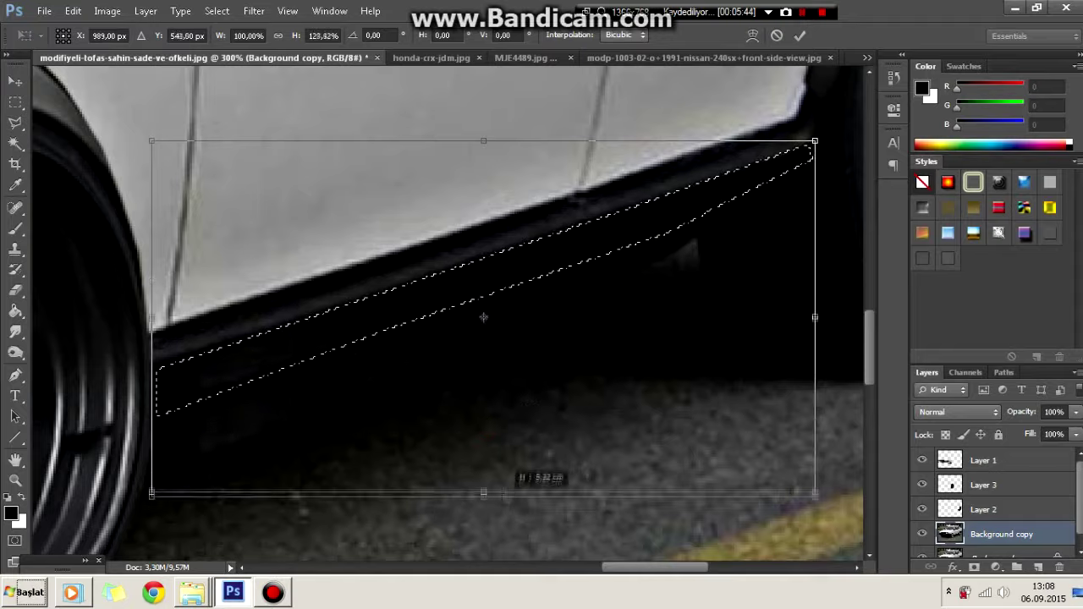
pyautogui.moveTo(817, 313); pyautogui.dragTo(827, 292)
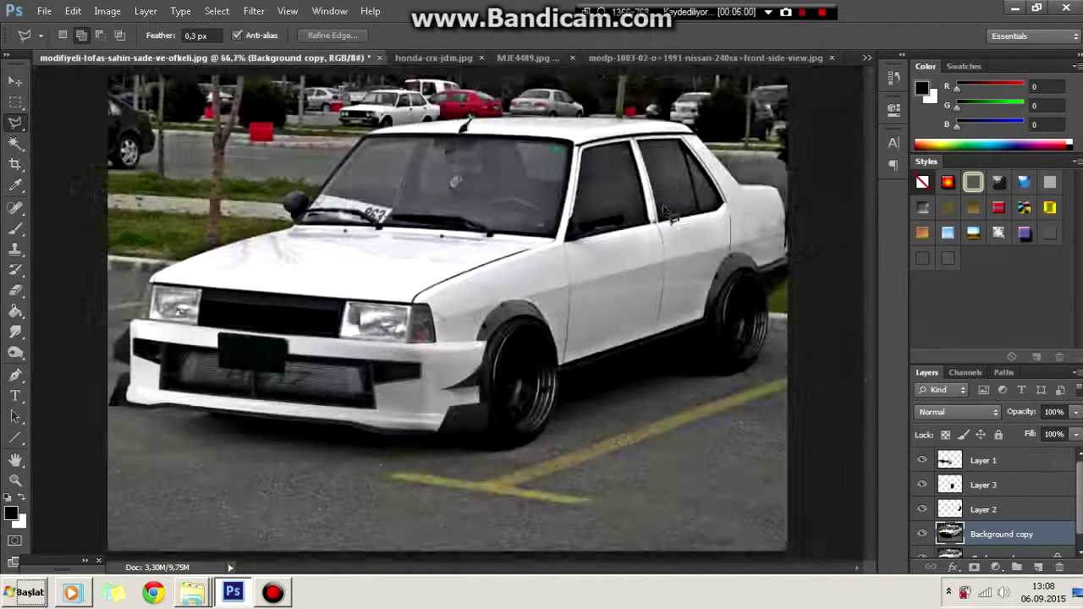
pyautogui.scroll(3, 592, 355)
pyautogui.press('r')
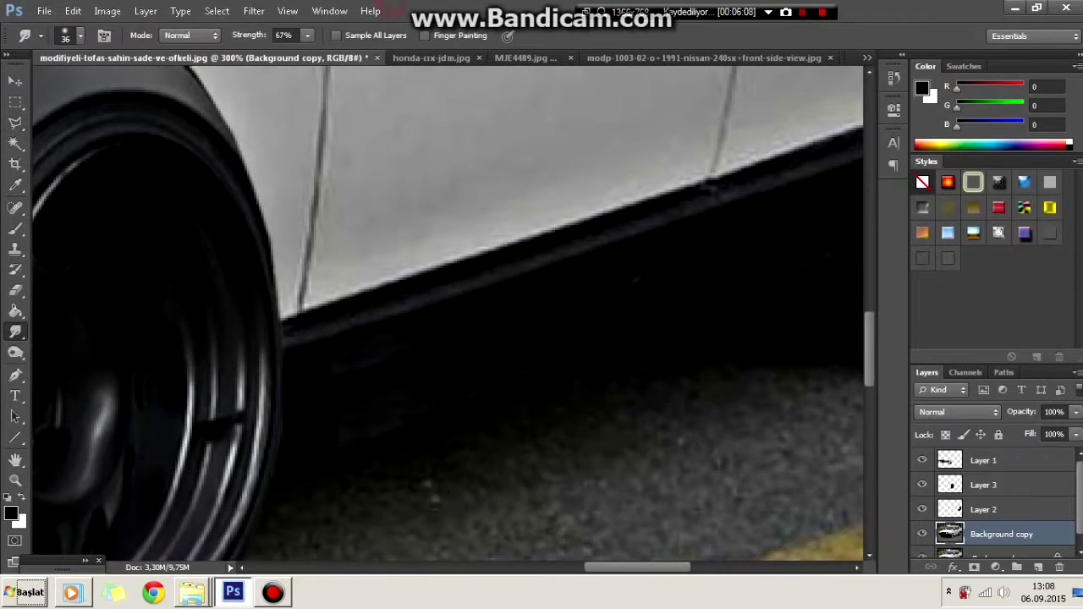
pyautogui.rightClick(15, 332)
pyautogui.click(60, 329)
pyautogui.hotkey('ctrl', '-')
pyautogui.hotkey('ctrl', '-')
pyautogui.hotkey('ctrl', '-')
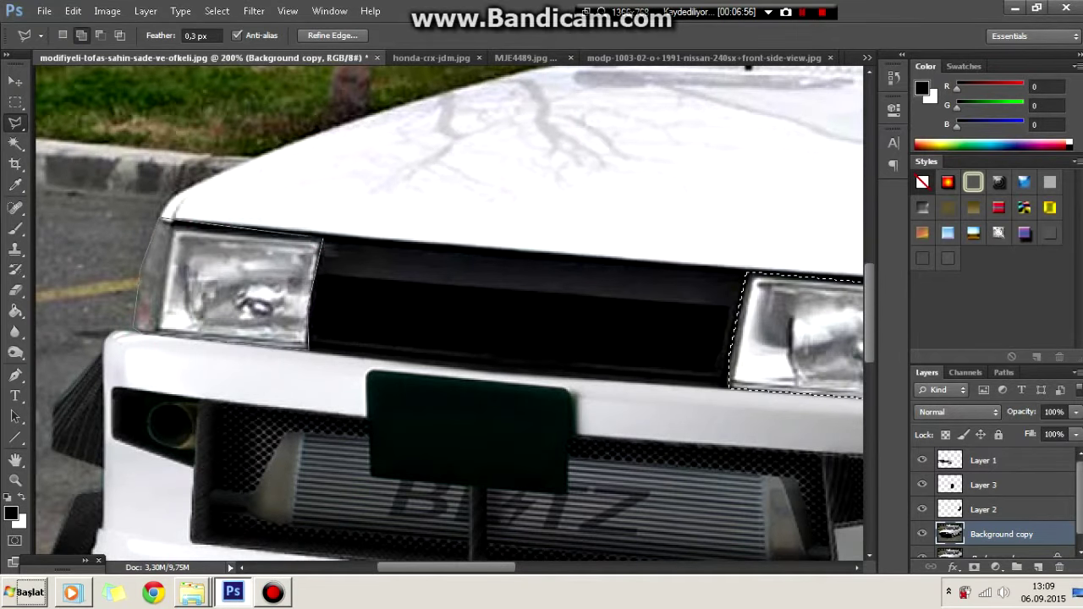
# - Adjust the selected headlight through the Image menu
pyautogui.click(108, 11)
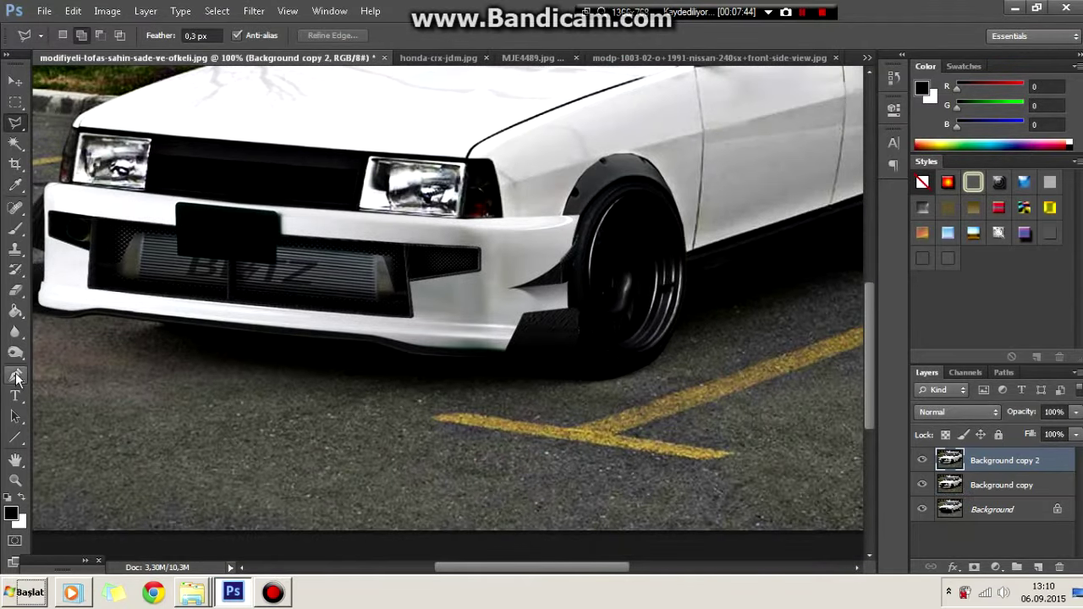
# - Outline the ground shadow under the front with a Pen path and turn it into a selection
pyautogui.click(15, 377)
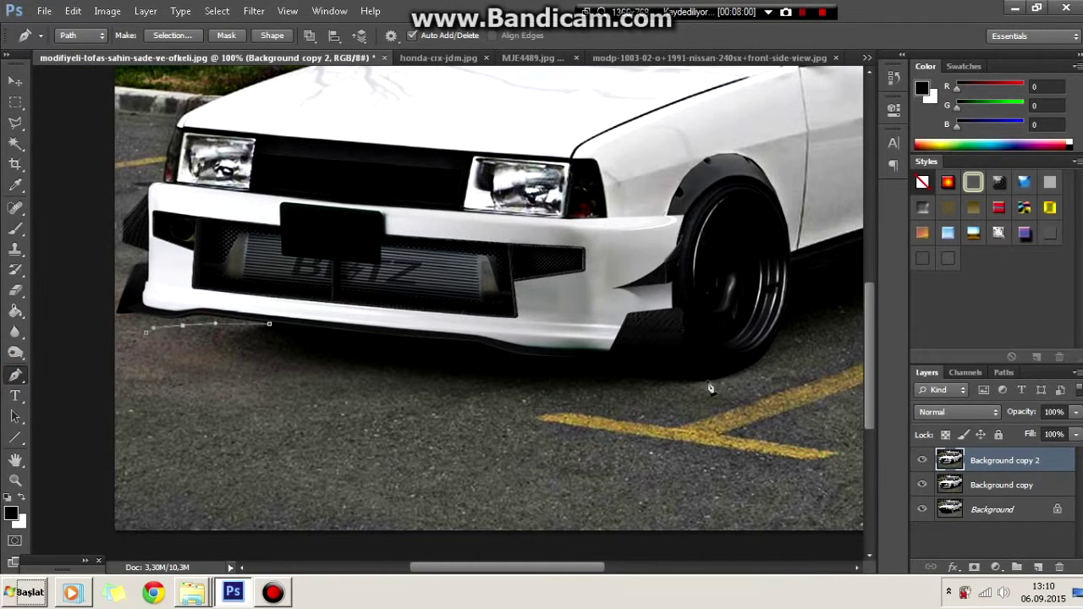
pyautogui.moveTo(436, 378)
pyautogui.mouseDown()
pyautogui.moveTo(704, 382)
pyautogui.moveTo(354, 382)
pyautogui.mouseUp()
pyautogui.click(713, 260)
pyautogui.click(403, 358)
pyautogui.hotkey('ctrl', '+')
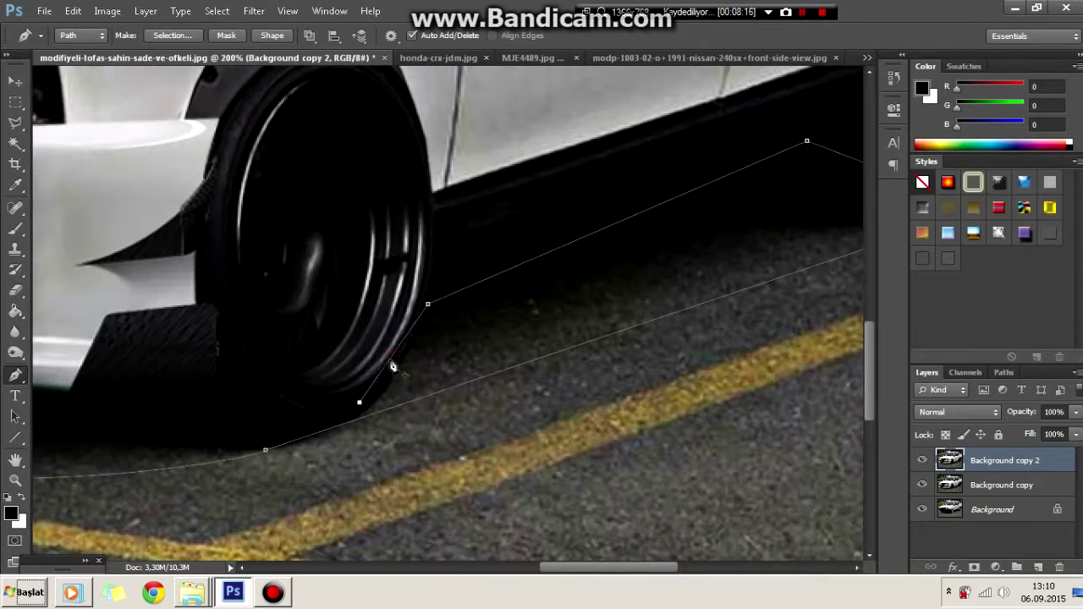
pyautogui.click(138, 415)
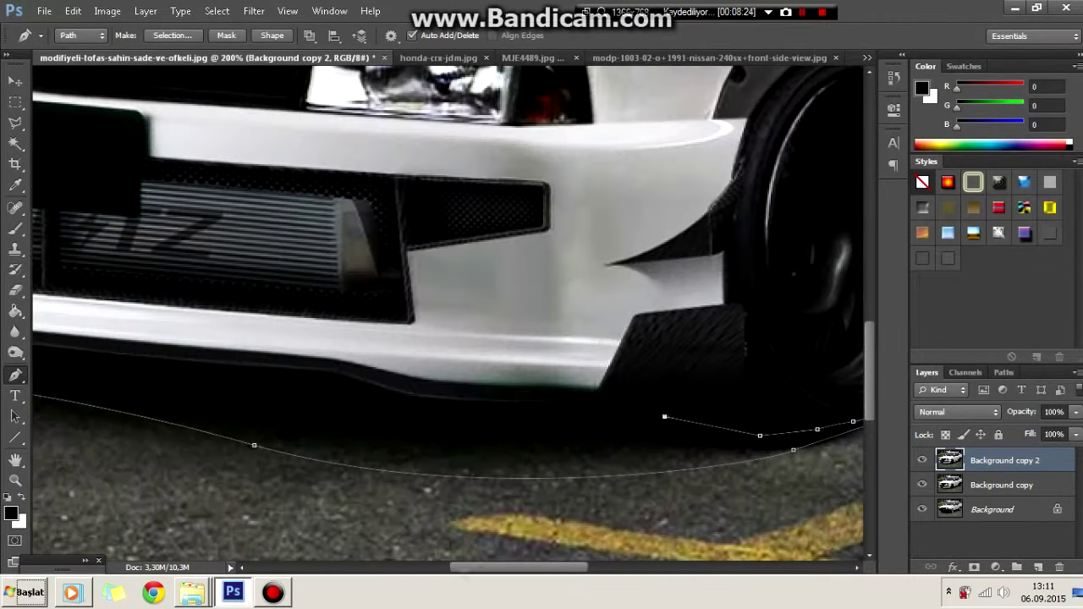
pyautogui.moveTo(548, 567); pyautogui.dragTo(438, 576)
pyautogui.rightClick(379, 353)
pyautogui.click(446, 126)
pyautogui.click(633, 177)
pyautogui.hotkey('ctrl', '-')
pyautogui.hotkey('ctrl', '-')
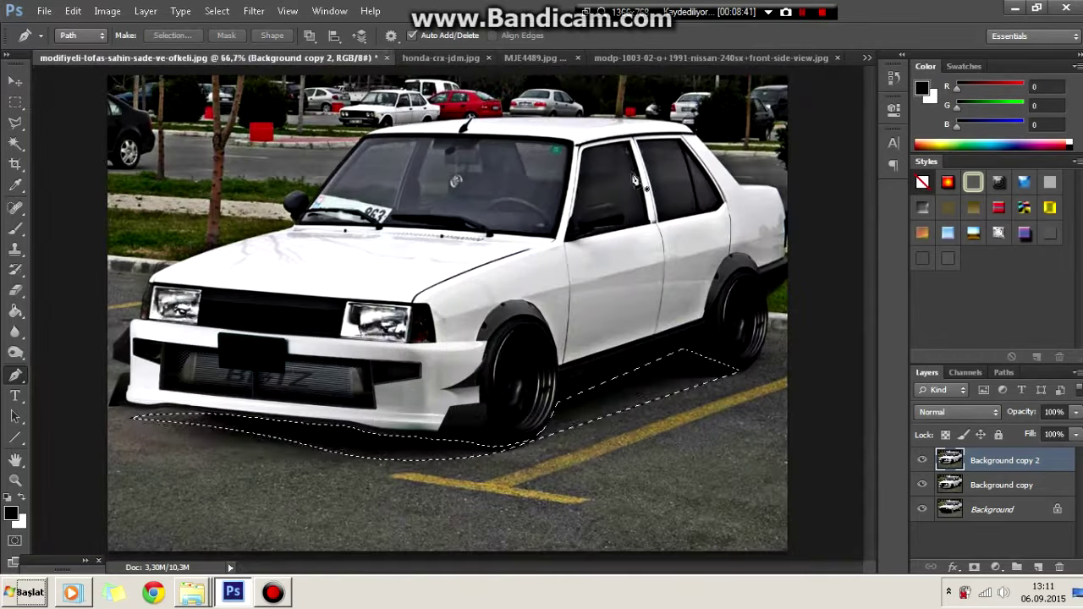
pyautogui.hotkey('ctrl', 'd')
pyautogui.hotkey('ctrl', '-')
pyautogui.press('e')
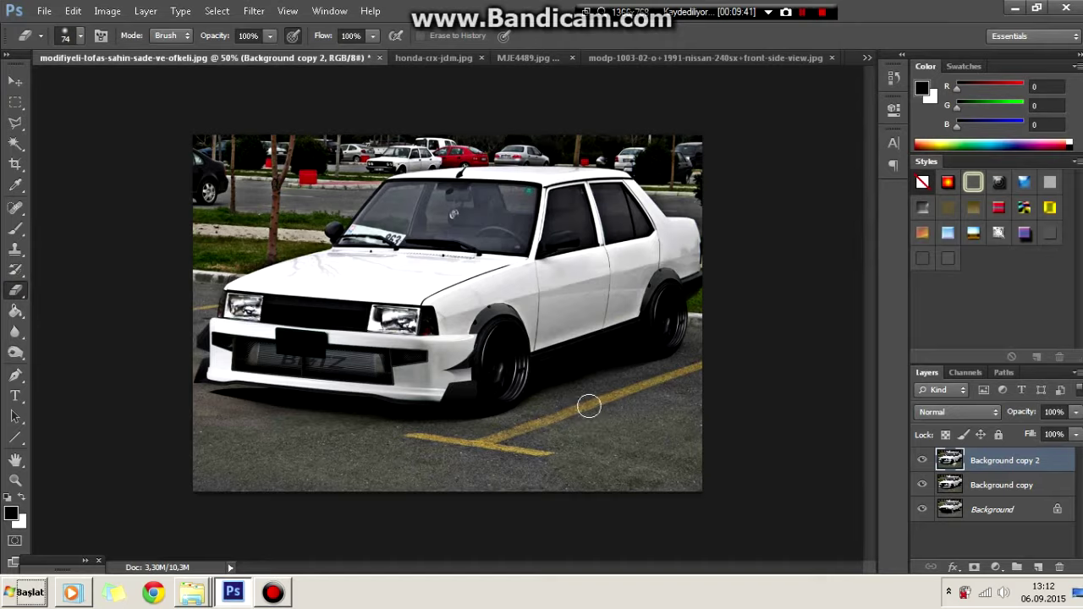
# - Start a Polygonal Lasso outline around the windshield
pyautogui.press('l')
pyautogui.scroll(5, 396, 201)
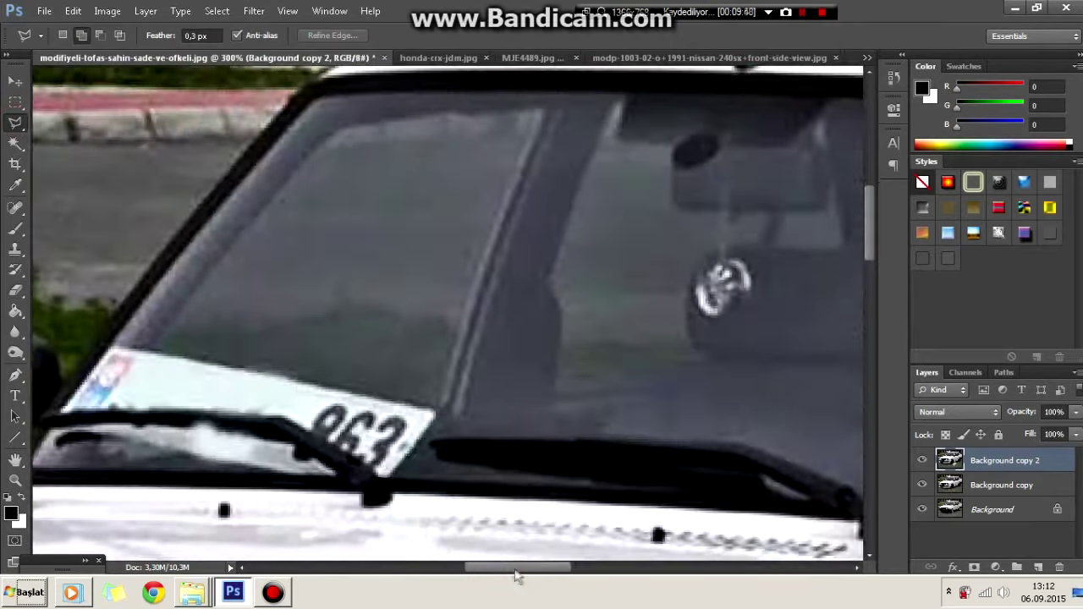
pyautogui.moveTo(521, 580); pyautogui.dragTo(509, 580)
pyautogui.click(127, 478)
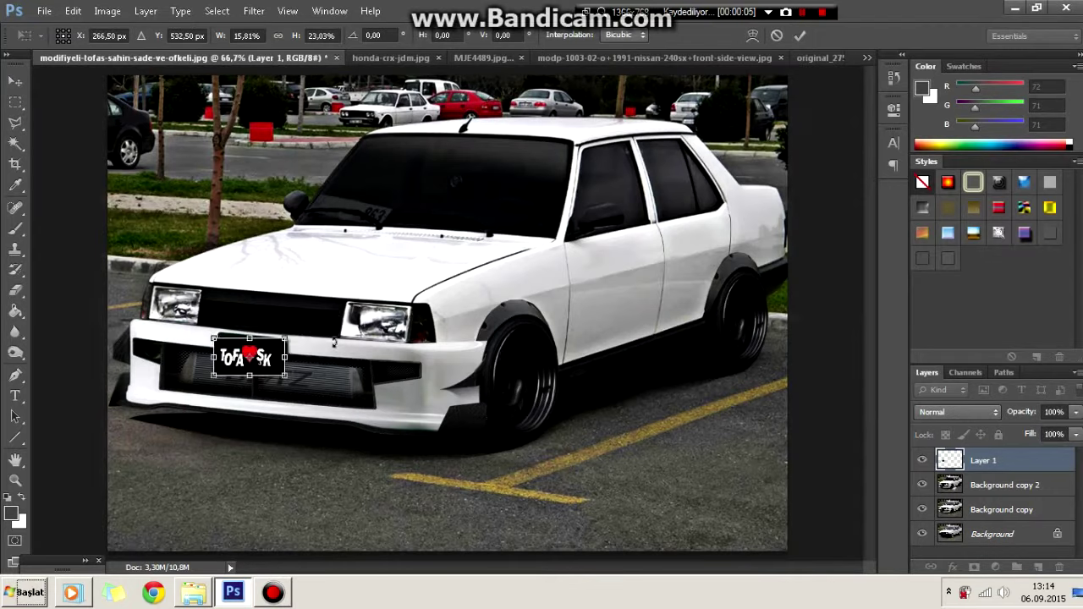
pyautogui.scroll(3, 334, 342)
# - Scale, skew and position the TOFAŞK logo onto the number plate, then commit
pyautogui.moveTo(290, 374); pyautogui.dragTo(302, 387)
pyautogui.moveTo(406, 432); pyautogui.dragTo(431, 457)
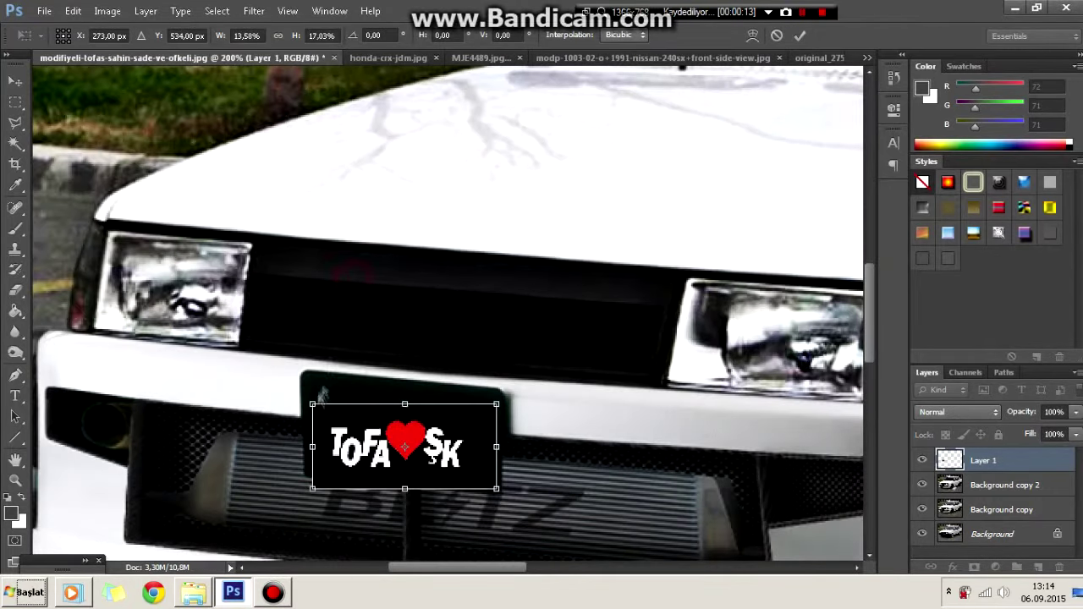
pyautogui.moveTo(313, 405); pyautogui.dragTo(301, 372)
pyautogui.moveTo(313, 488); pyautogui.dragTo(303, 474)
pyautogui.moveTo(496, 404); pyautogui.dragTo(502, 387)
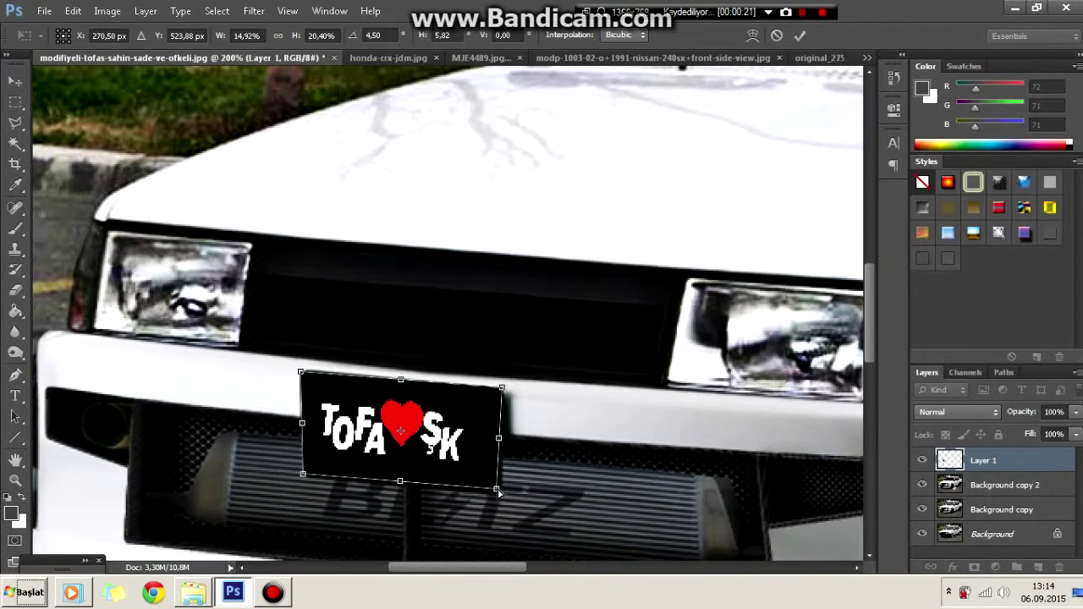
pyautogui.click(800, 36)
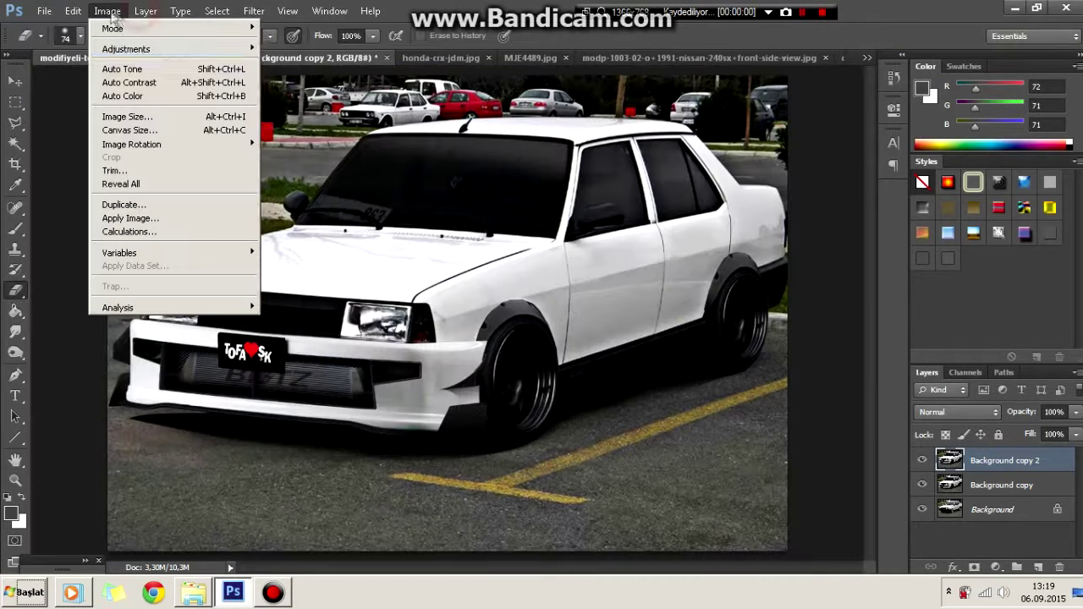
# - Colorize the car layer red with Hue/Saturation: Saturation 80, Lightness -20
pyautogui.click(339, 121)
pyautogui.click(906, 221)
pyautogui.doubleClick(798, 147)
pyautogui.write('80')
pyautogui.doubleClick(799, 184)
pyautogui.write('-20')
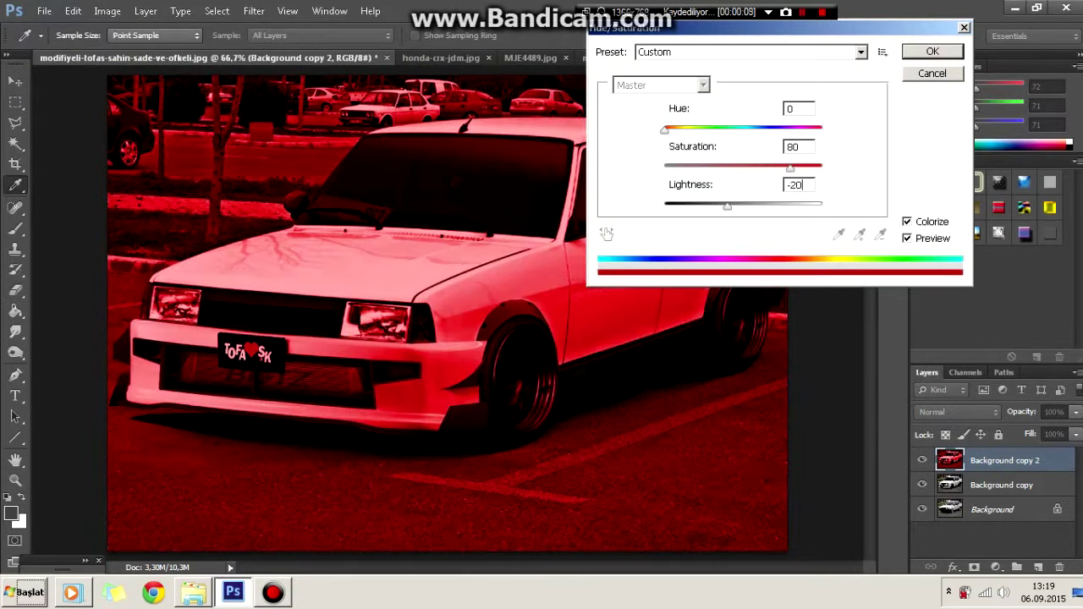
pyautogui.click(931, 50)
# - Erase the red tint off the asphalt and ground around the car with a 201 px eraser
pyautogui.press('e')
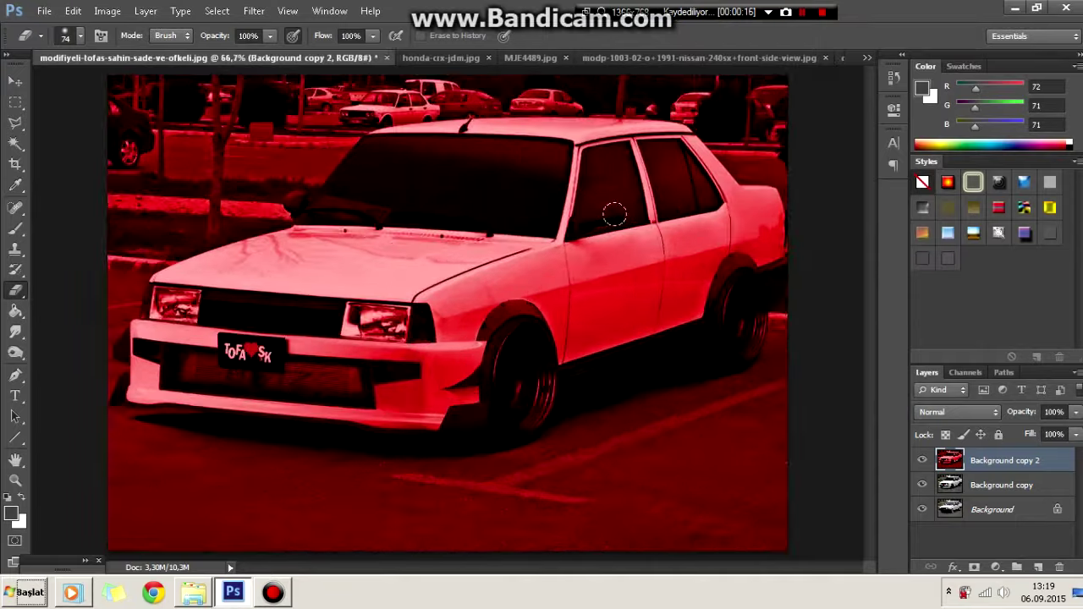
pyautogui.press('l')
pyautogui.hotkey('ctrl', '+')
pyautogui.hotkey('ctrl', '-')
pyautogui.hotkey('ctrl', '-')
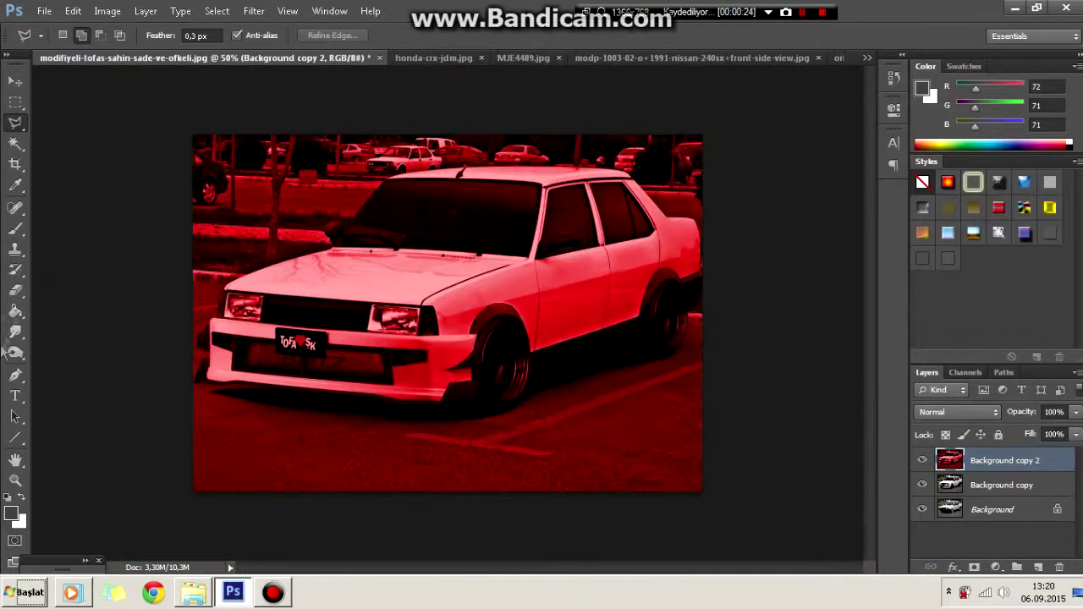
pyautogui.press('e')
pyautogui.click(80, 35)
pyautogui.press('Return')
pyautogui.moveTo(228, 461); pyautogui.dragTo(694, 456)
pyautogui.moveTo(676, 419)
pyautogui.mouseDown()
pyautogui.moveTo(211, 423)
pyautogui.moveTo(372, 406)
pyautogui.mouseUp()
pyautogui.moveTo(212, 394)
pyautogui.mouseDown()
pyautogui.moveTo(694, 373)
pyautogui.moveTo(693, 313)
pyautogui.mouseUp()
pyautogui.moveTo(694, 203)
pyautogui.mouseDown()
pyautogui.moveTo(288, 152)
pyautogui.moveTo(254, 271)
pyautogui.mouseUp()
pyautogui.press('l')
pyautogui.scroll(3, 254, 338)
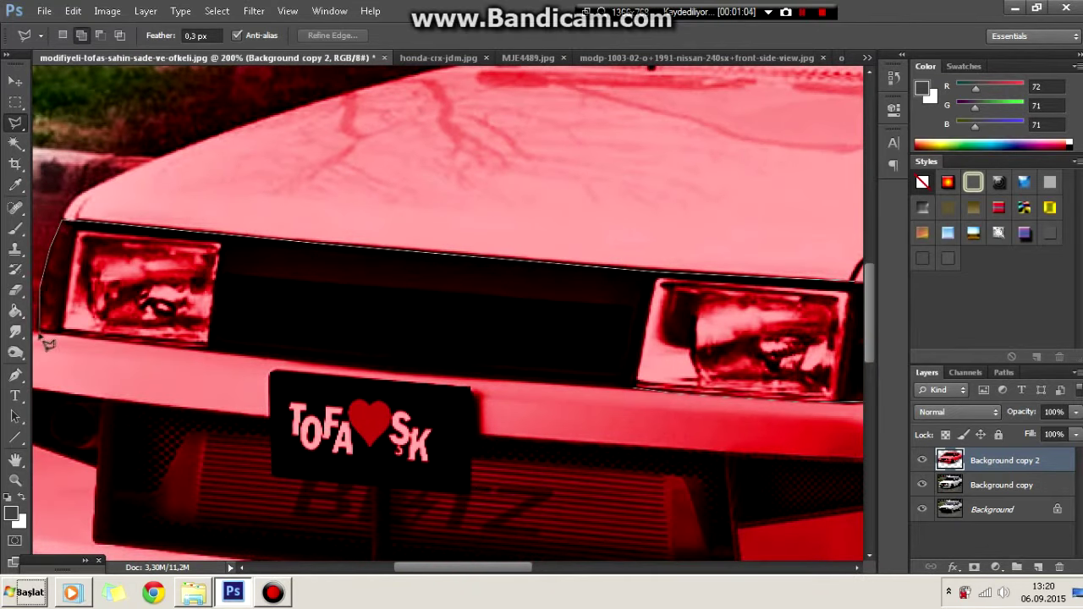
# - Remove the red tint from the headlights and the front grille using lasso selections
pyautogui.click(644, 389)
pyautogui.press('Delete')
pyautogui.hotkey('ctrl', 'd')
pyautogui.click(472, 390)
pyautogui.click(471, 433)
pyautogui.hscroll(3, 739, 468)
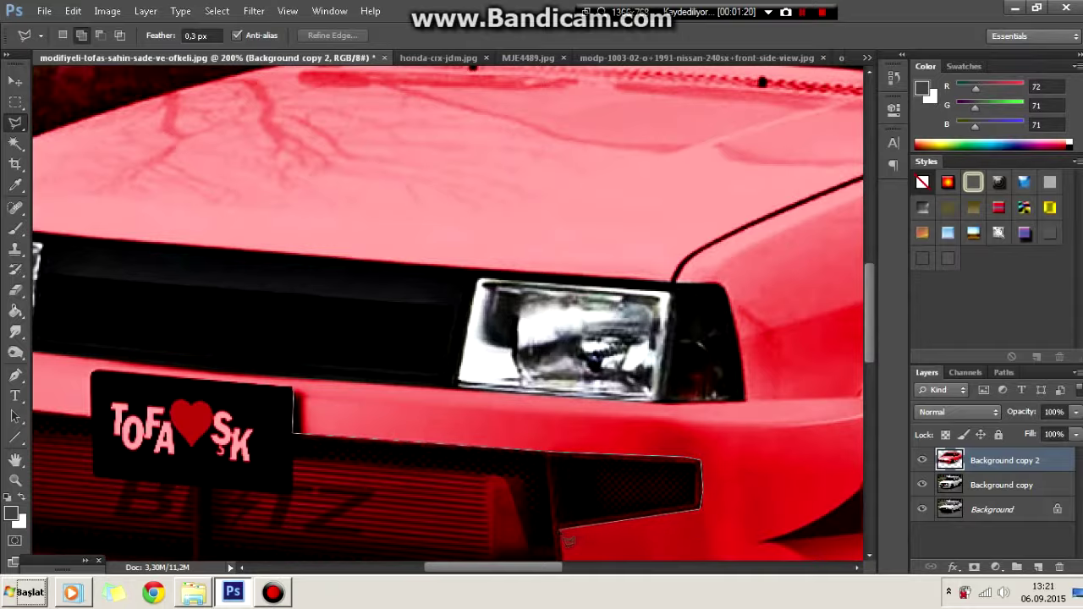
pyautogui.scroll(-2, 574, 538)
pyautogui.click(566, 479)
pyautogui.hscroll(-4, 186, 448)
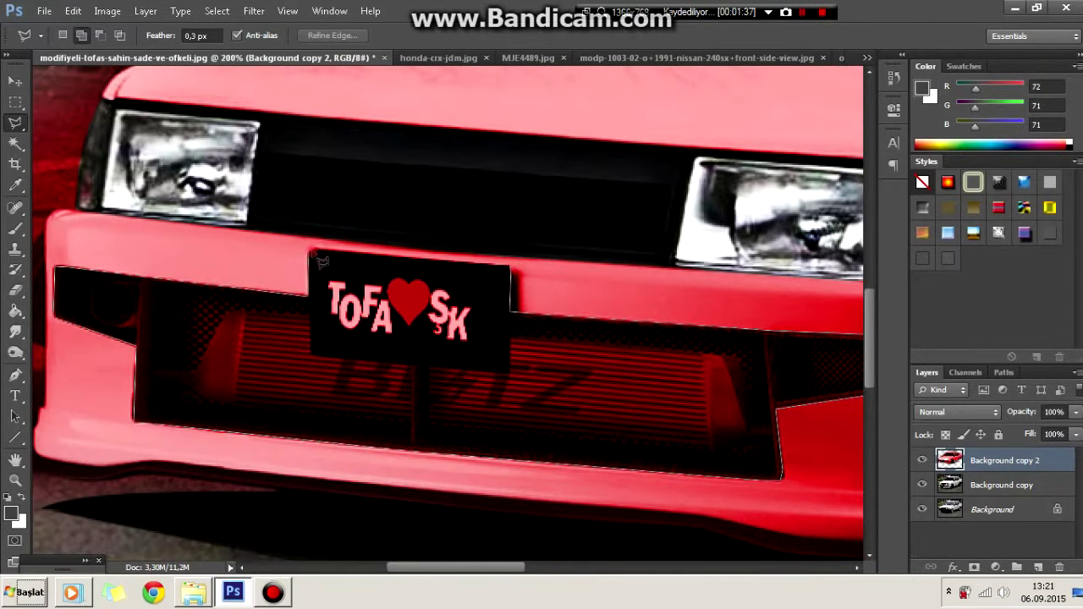
pyautogui.click(495, 275)
pyautogui.press('Delete')
pyautogui.hotkey('ctrl', 'd')
# - Begin a lasso outline around the wiper notch, along the hood edge and up to the roof corner
pyautogui.scroll(-2, 495, 276)
pyautogui.hscroll(-3, 495, 275)
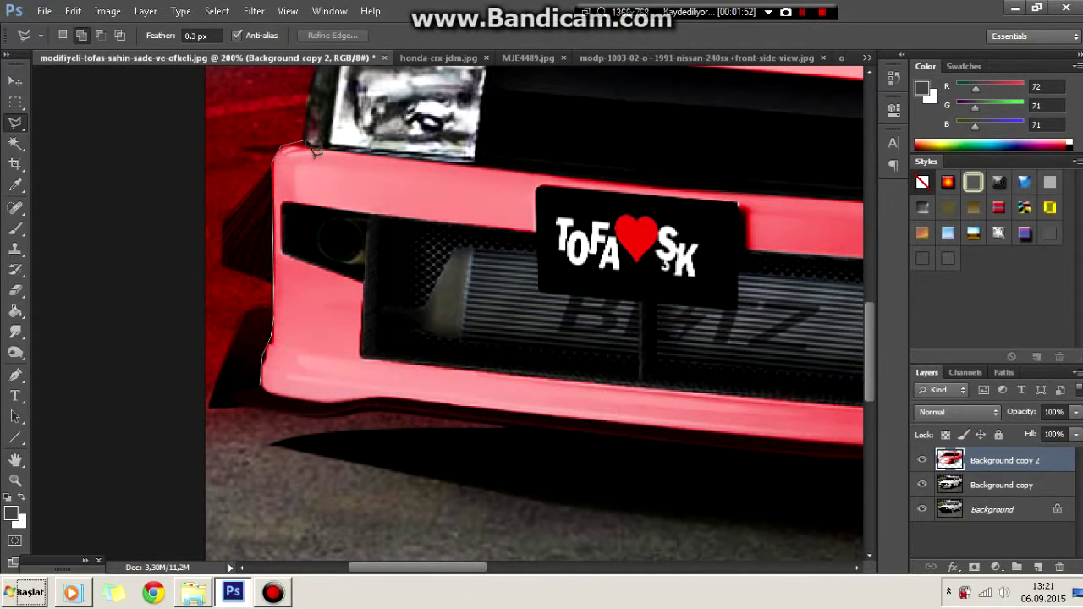
pyautogui.scroll(3, 315, 154)
pyautogui.scroll(2, 331, 271)
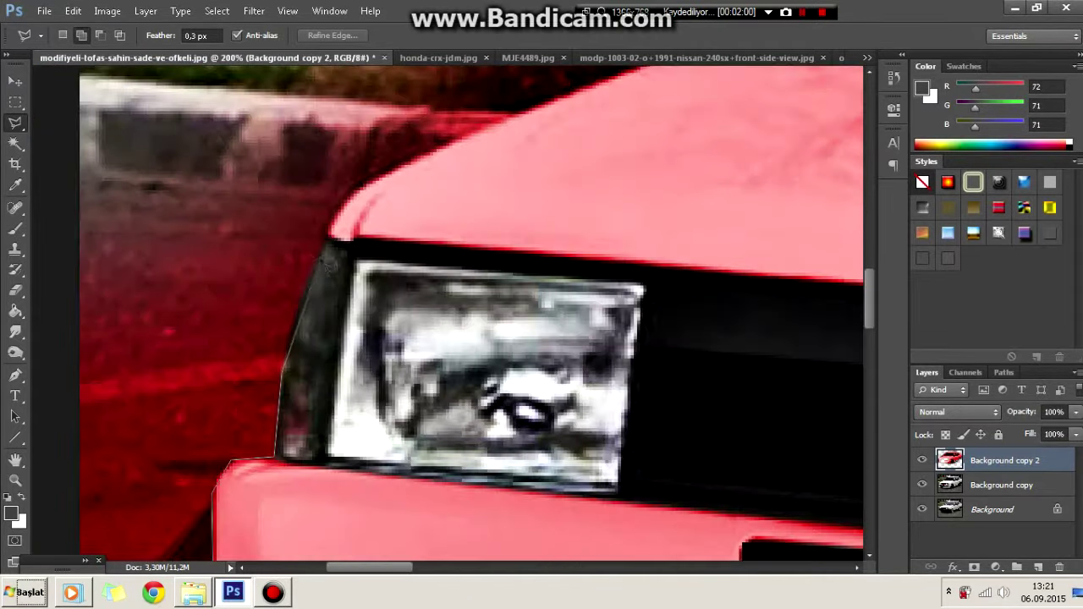
pyautogui.scroll(3, 531, 266)
pyautogui.scroll(1, 531, 266)
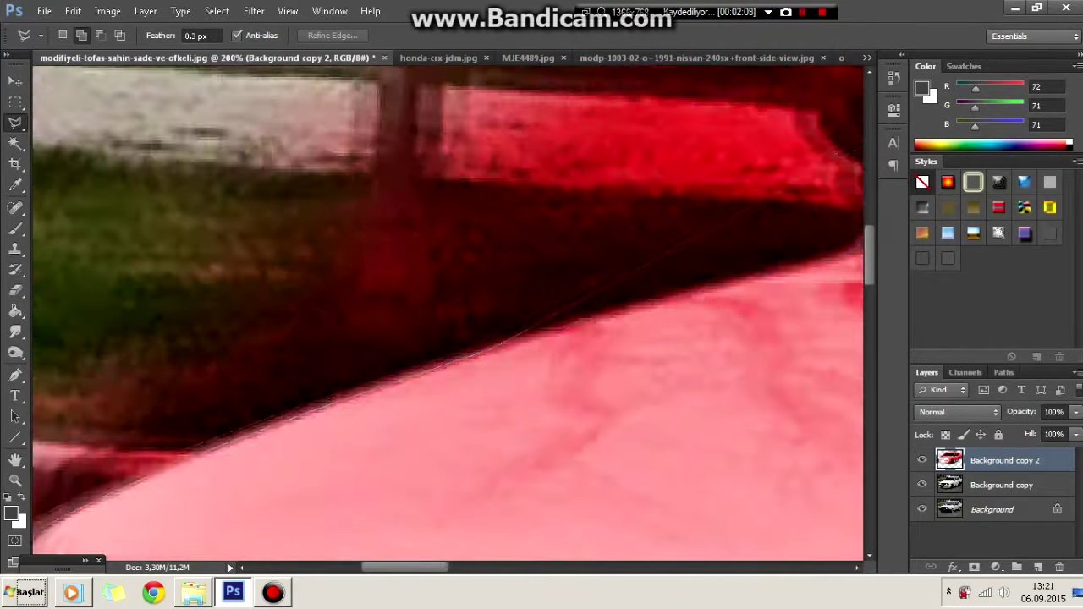
pyautogui.hscroll(2, 643, 262)
pyautogui.hscroll(2, 679, 263)
pyautogui.scroll(3, 680, 263)
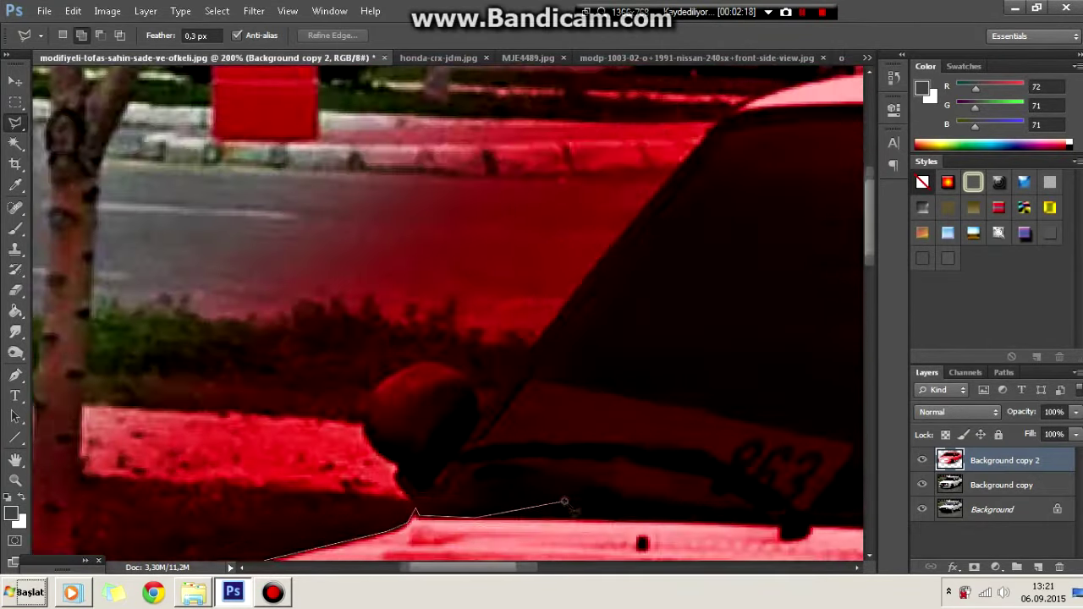
pyautogui.scroll(-2, 573, 508)
pyautogui.hscroll(2, 513, 382)
pyautogui.click(604, 387)
pyautogui.click(605, 377)
pyautogui.hscroll(3, 604, 389)
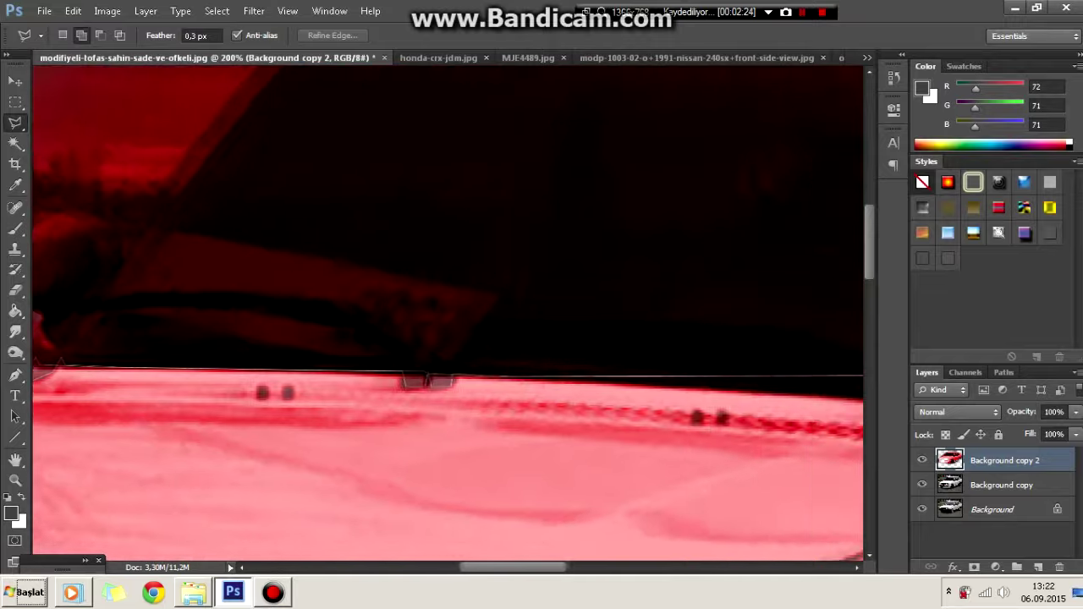
pyautogui.click(743, 404)
pyautogui.hscroll(2, 817, 417)
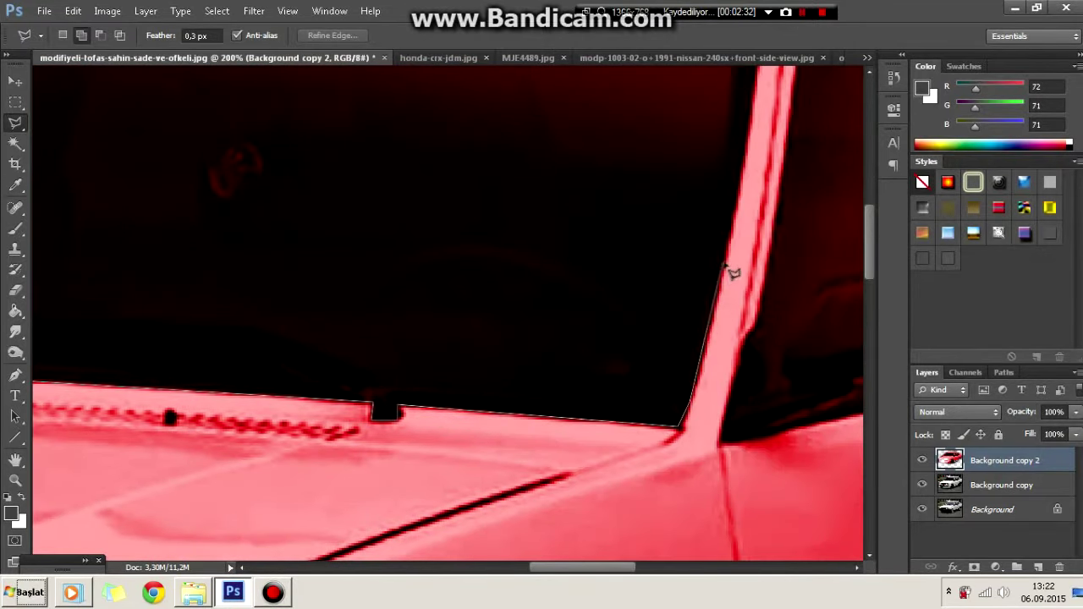
pyautogui.scroll(2, 744, 254)
pyautogui.click(711, 190)
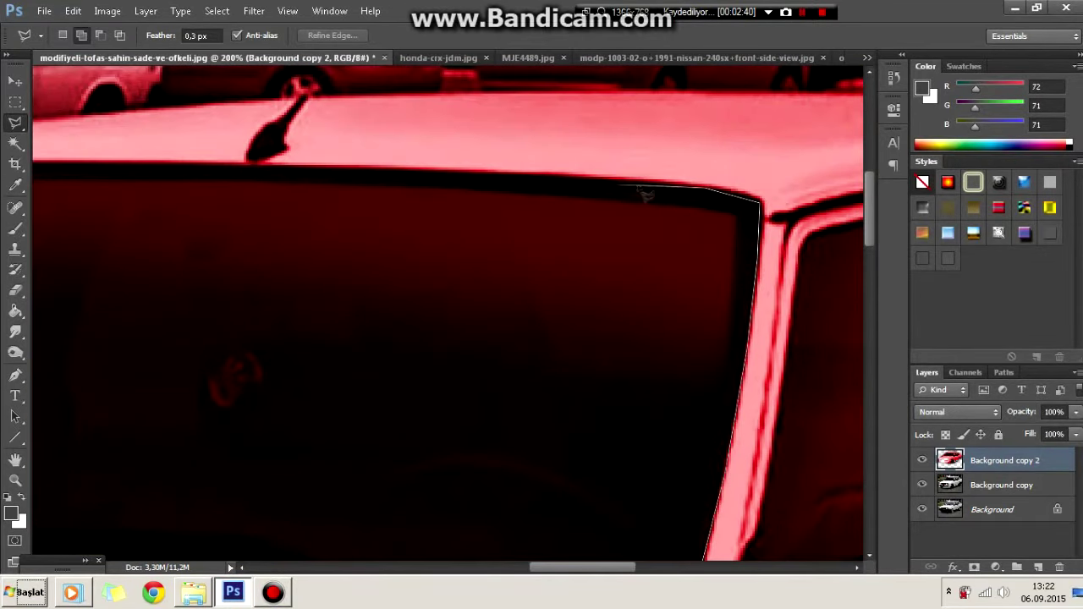
pyautogui.hscroll(-2, 423, 170)
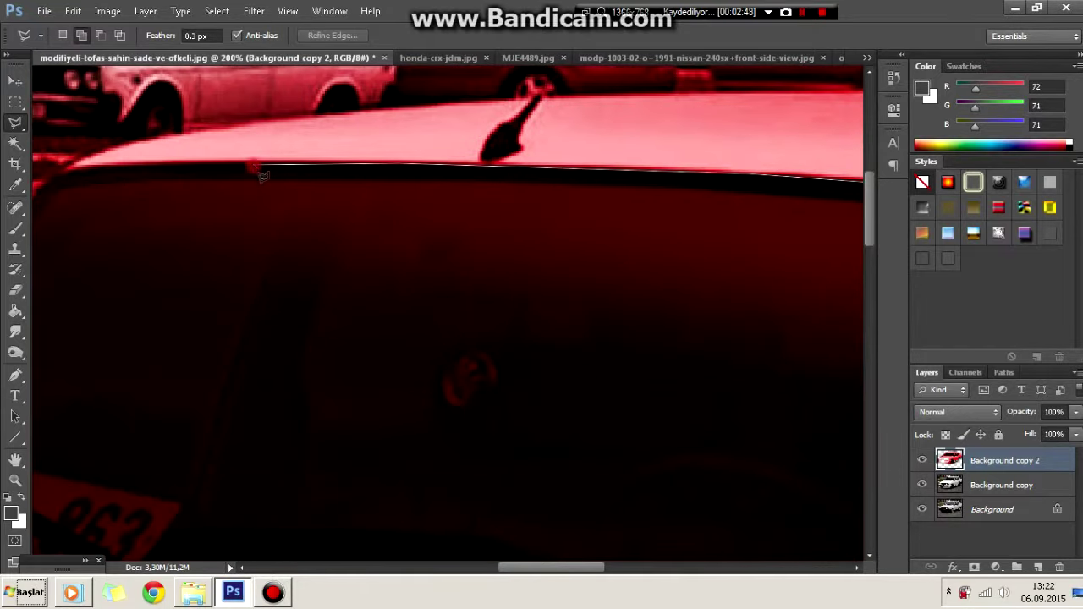
pyautogui.hscroll(-2, 254, 253)
pyautogui.scroll(2, 443, 316)
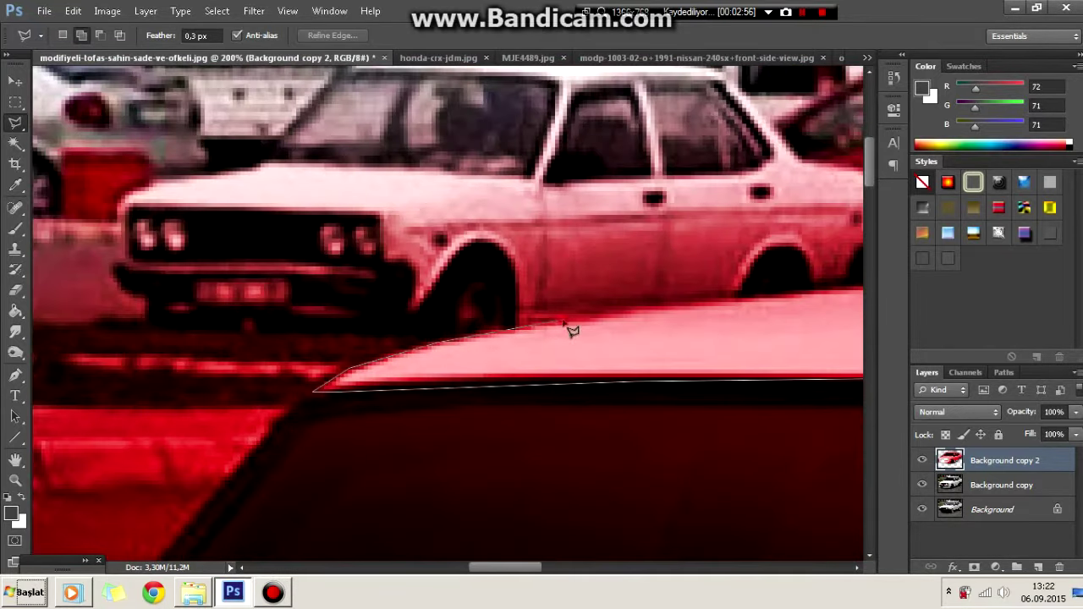
# - Trace the body outline along the roof's lower edge and down the pillar
pyautogui.hscroll(5, 836, 299)
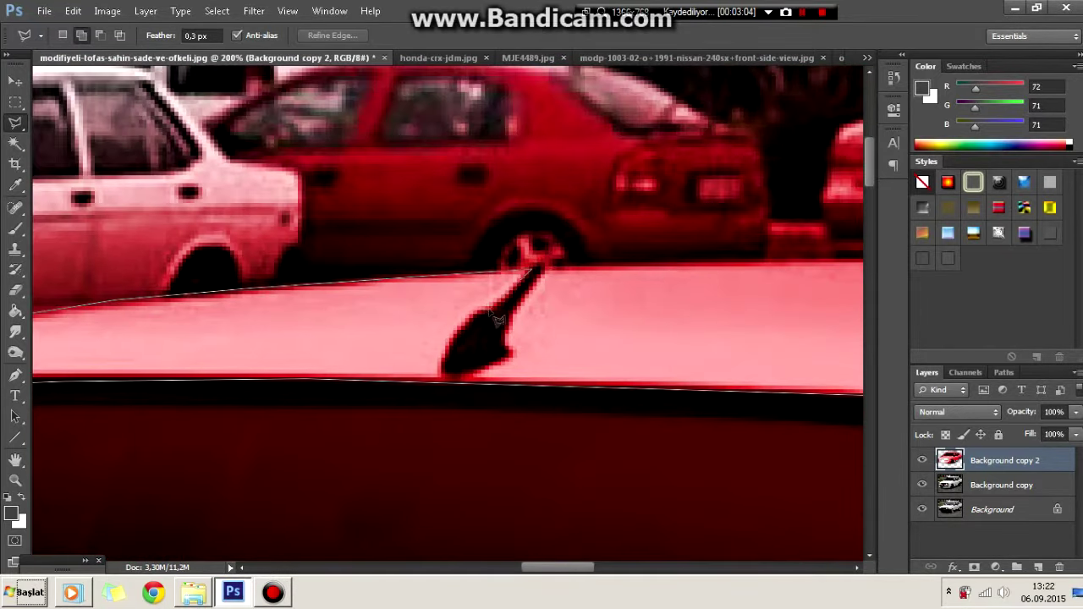
pyautogui.hscroll(2, 766, 269)
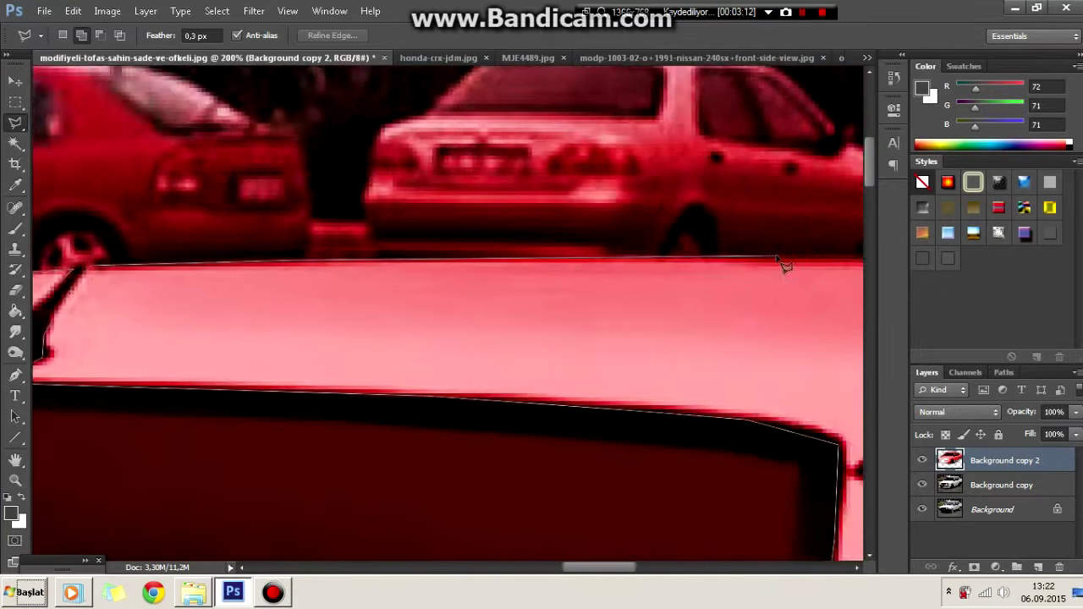
pyautogui.hscroll(2, 752, 279)
pyautogui.hscroll(2, 727, 304)
pyautogui.click(486, 382)
pyautogui.click(209, 400)
pyautogui.hscroll(-1, 220, 393)
pyautogui.hscroll(-1, 237, 385)
pyautogui.scroll(-1, 245, 380)
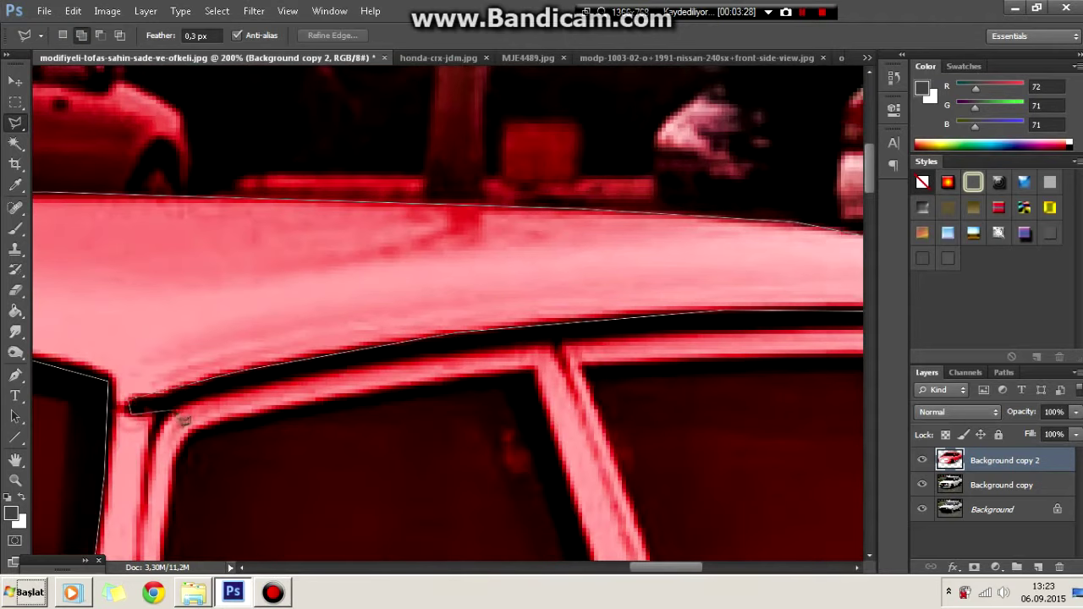
pyautogui.hscroll(3, 701, 338)
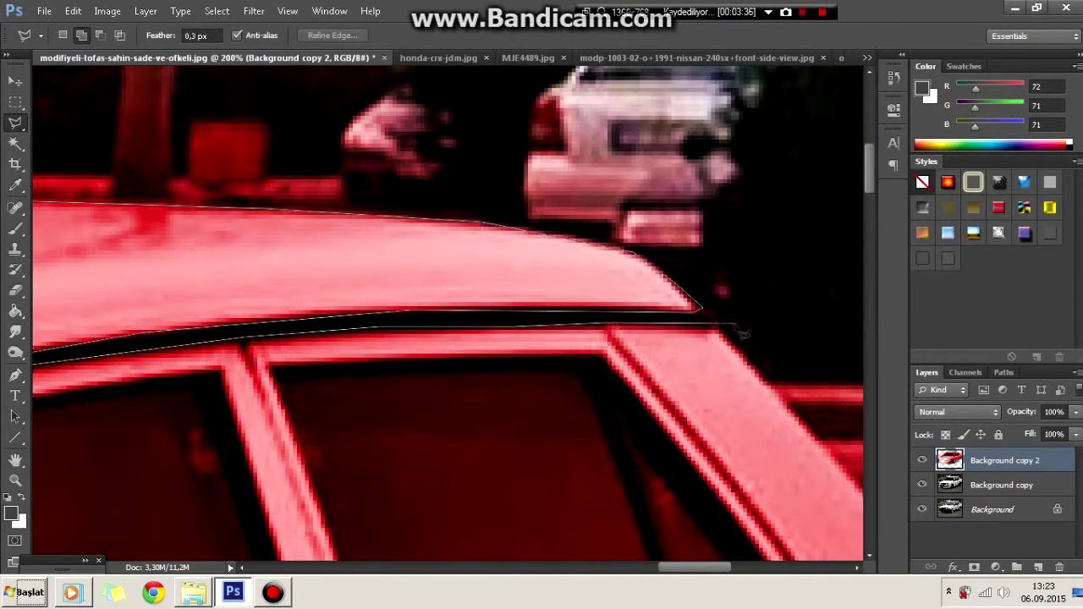
pyautogui.scroll(-3, 753, 365)
pyautogui.scroll(-2, 761, 381)
pyautogui.click(701, 387)
pyautogui.hscroll(3, 829, 411)
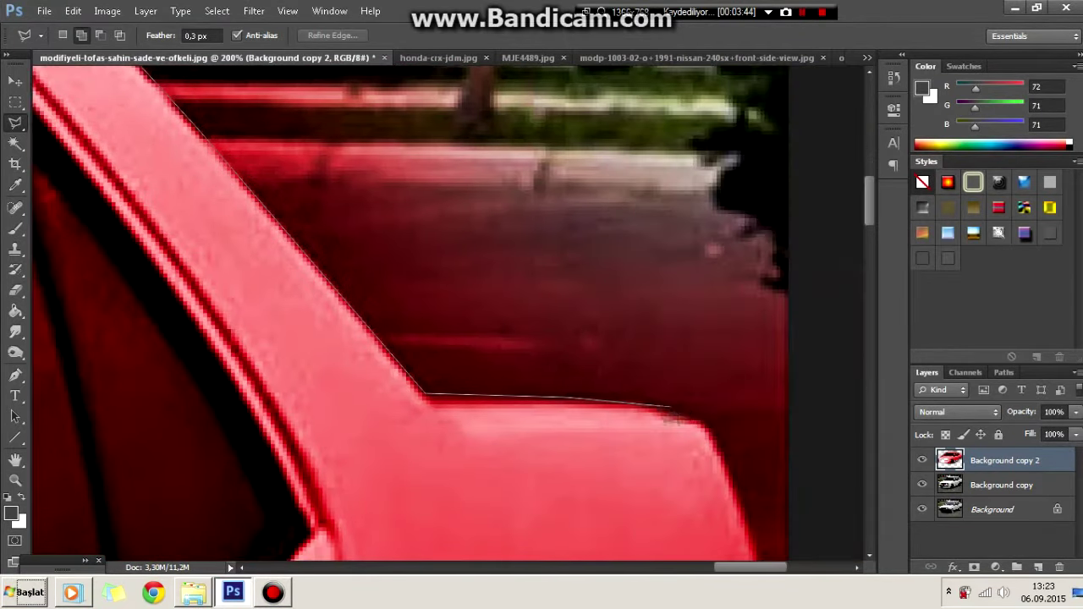
pyautogui.click(733, 465)
pyautogui.scroll(-2, 732, 465)
pyautogui.hscroll(2, 571, 423)
pyautogui.scroll(-3, 555, 508)
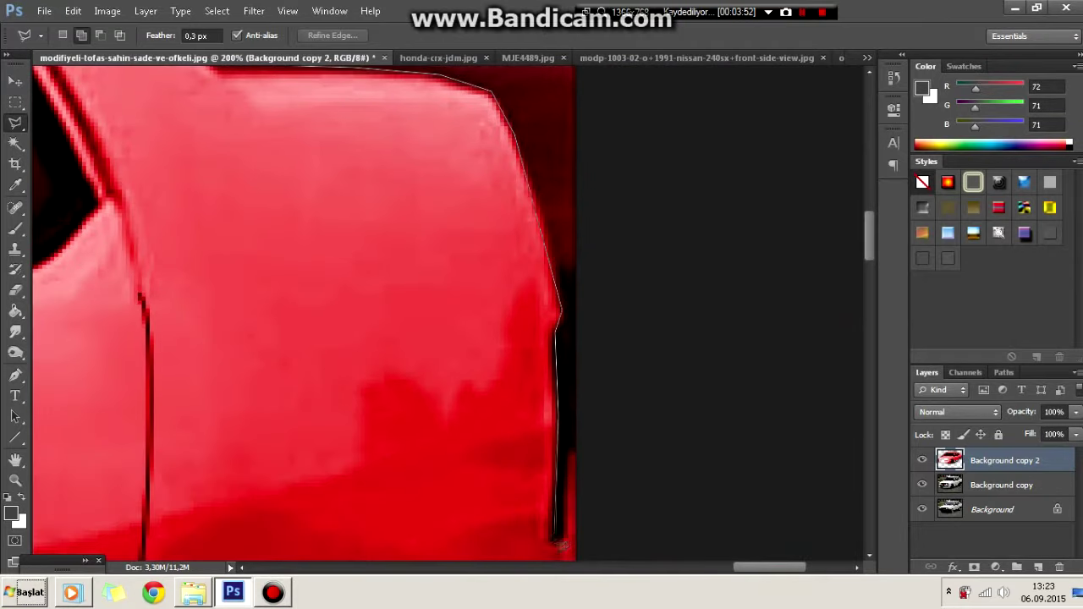
# - Continue the outline past the lower door corner and under the bumper, closing the selection
pyautogui.click(554, 484)
pyautogui.scroll(-2, 554, 484)
pyautogui.scroll(-1, 422, 406)
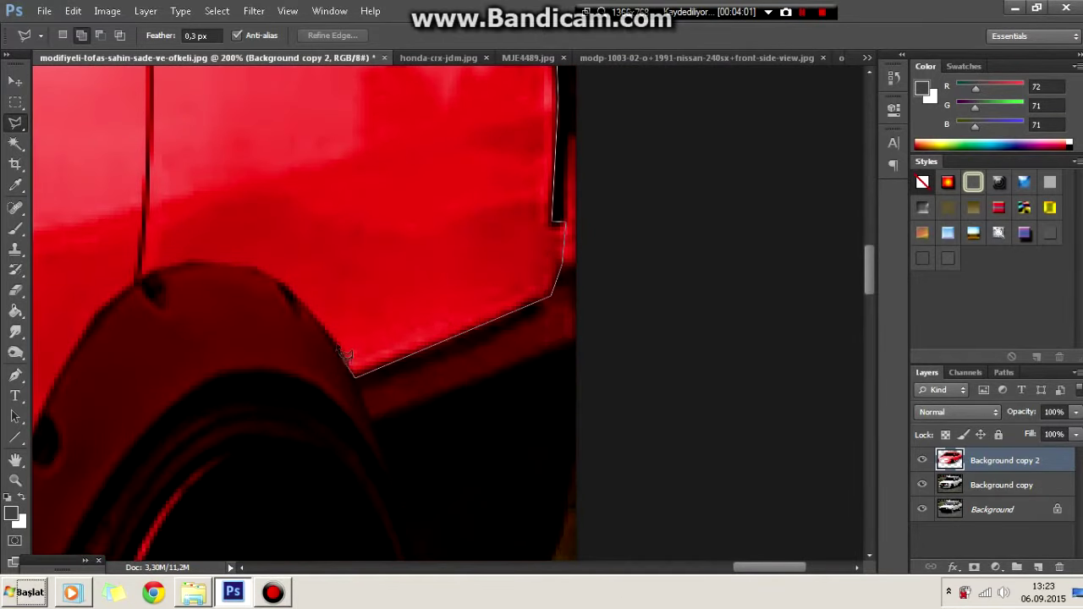
pyautogui.scroll(-3, 448, 313)
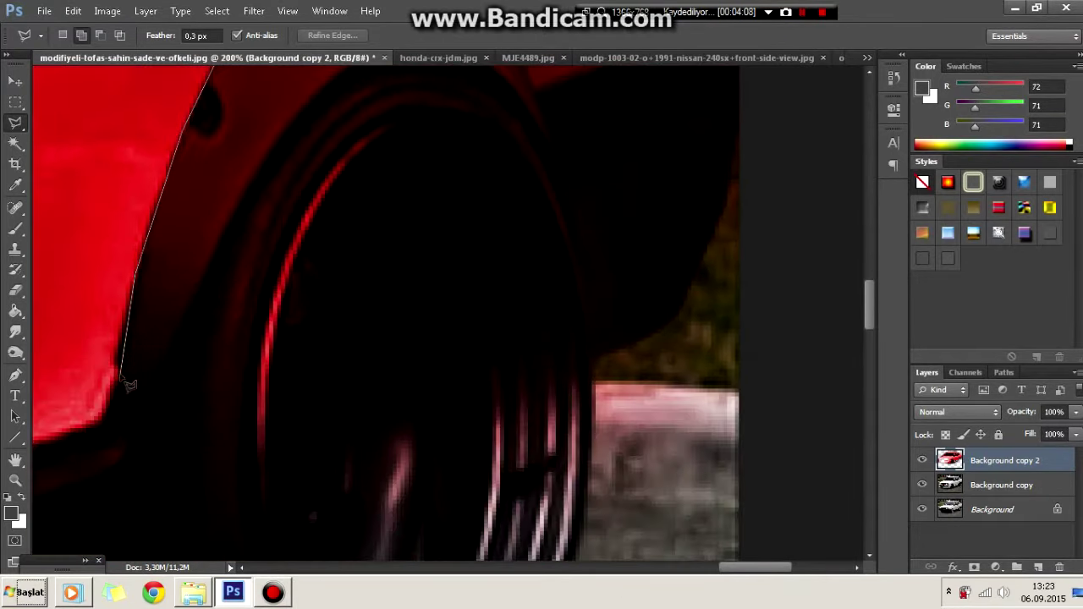
pyautogui.hscroll(-3, 449, 313)
pyautogui.scroll(-3, 230, 472)
pyautogui.hscroll(-5, 230, 472)
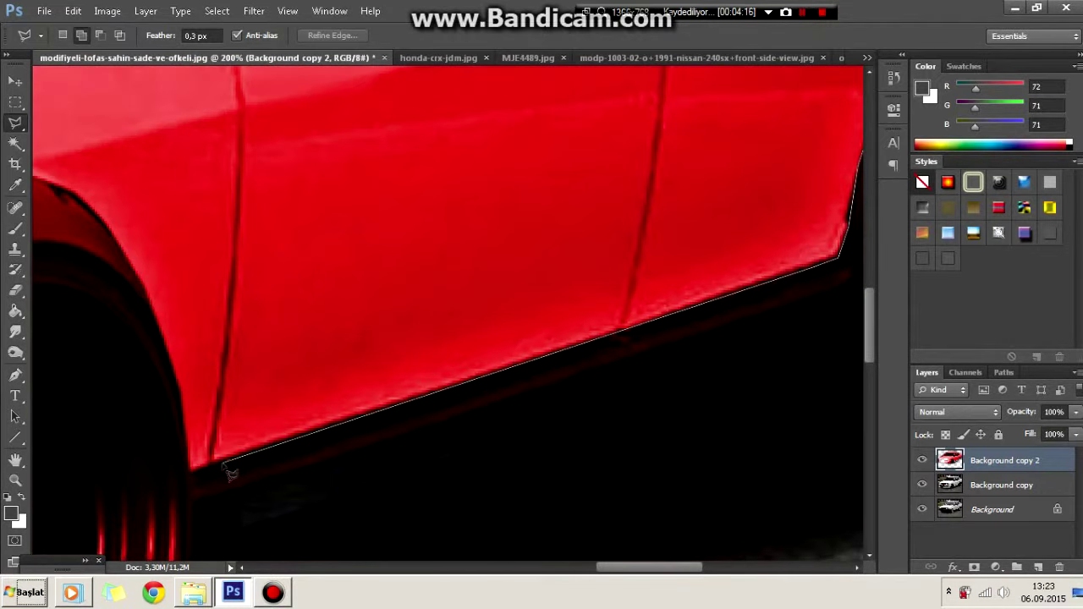
pyautogui.hscroll(-4, 82, 205)
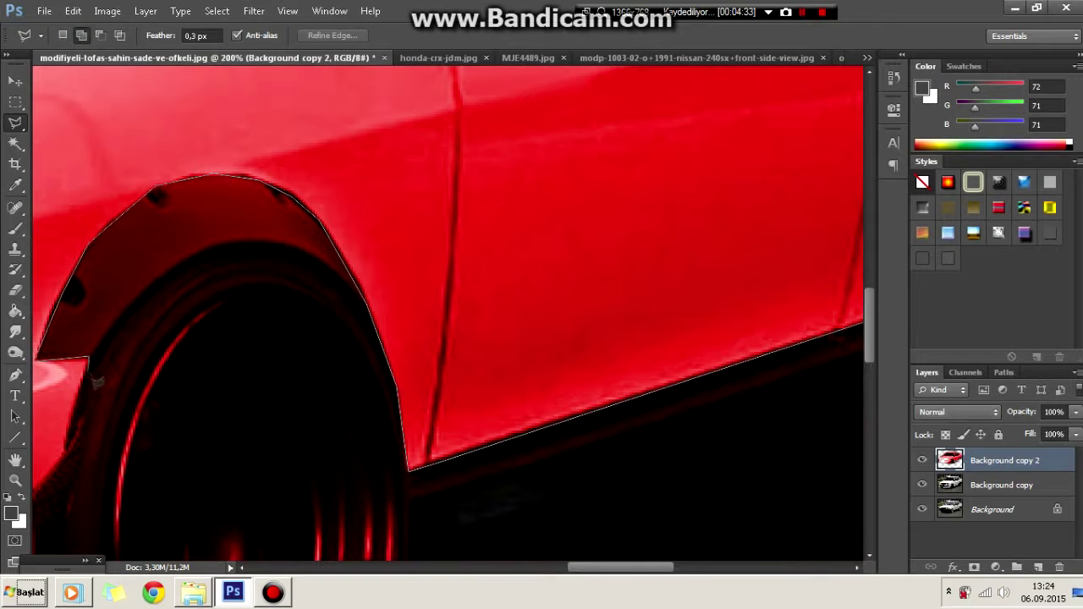
pyautogui.scroll(-5, 279, 247)
pyautogui.hscroll(-4, 279, 247)
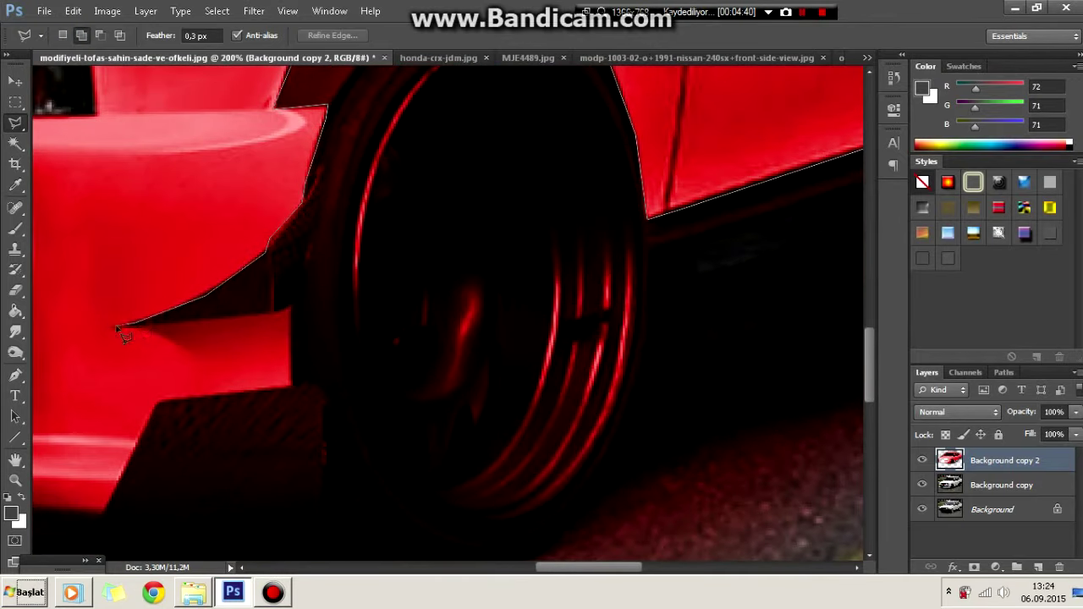
pyautogui.scroll(-3, 173, 409)
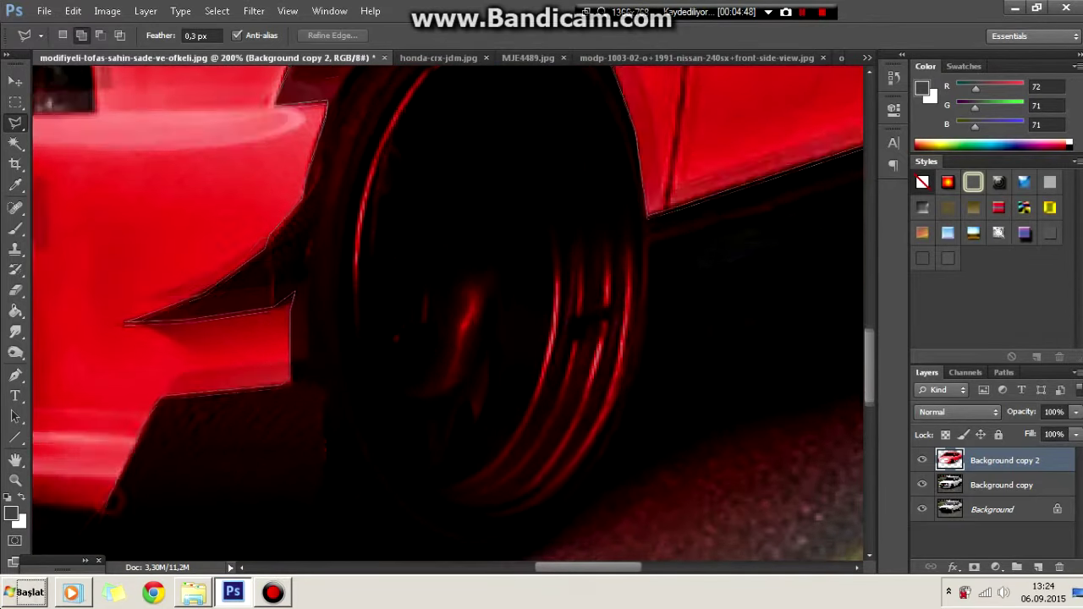
pyautogui.hscroll(-8, 173, 410)
pyautogui.click(549, 353)
pyautogui.scroll(-2, 168, 322)
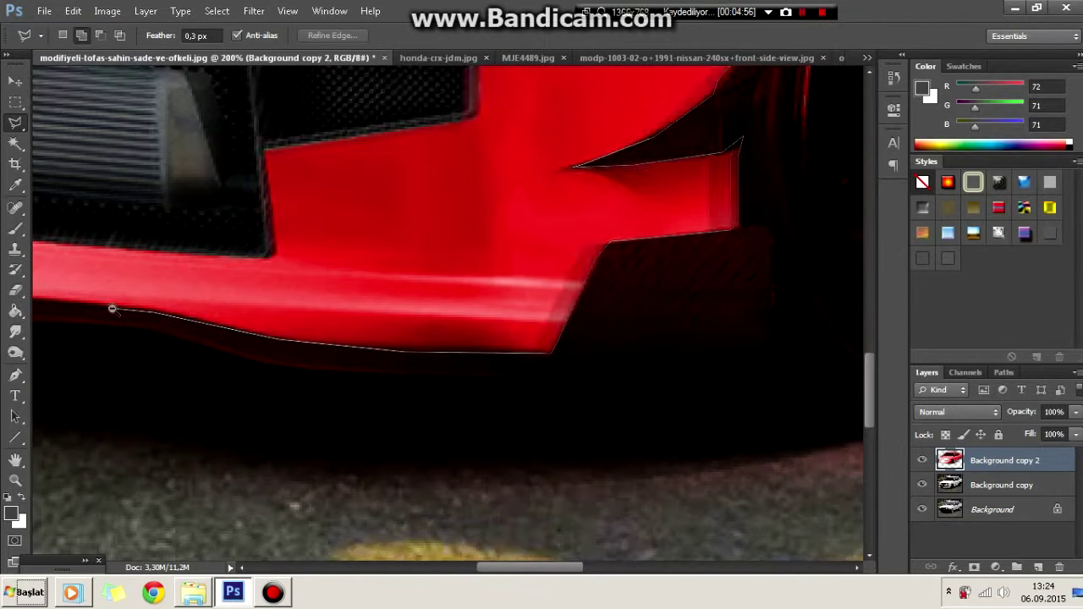
pyautogui.hscroll(-3, 168, 322)
pyautogui.hscroll(-3, 265, 264)
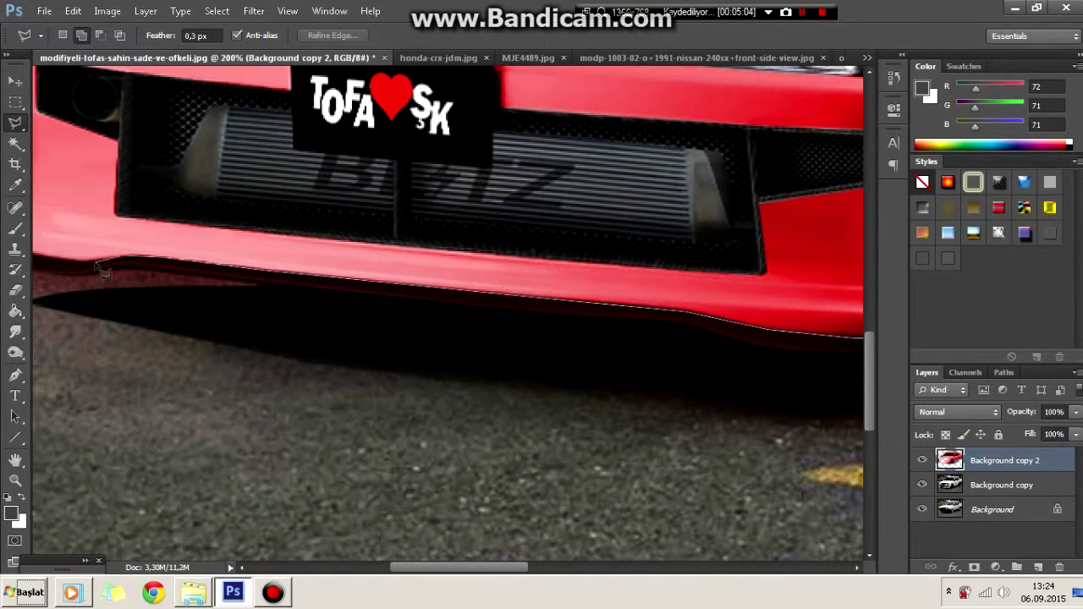
pyautogui.hscroll(-3, 102, 269)
pyautogui.click(146, 255)
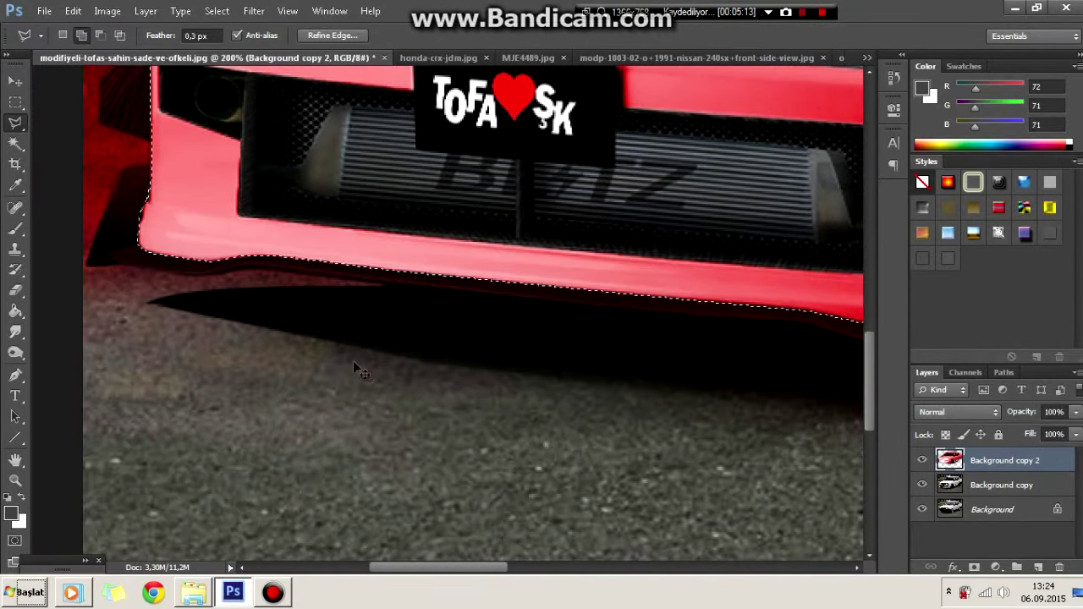
# - Invert the car selection and erase the red tint everywhere outside the car
pyautogui.hotkey('ctrl', '-')
pyautogui.hotkey('ctrl', '-')
pyautogui.hotkey('ctrl', '-')
pyautogui.rightClick(387, 254)
pyautogui.press('Escape')
pyautogui.press('e')
pyautogui.press('Delete')
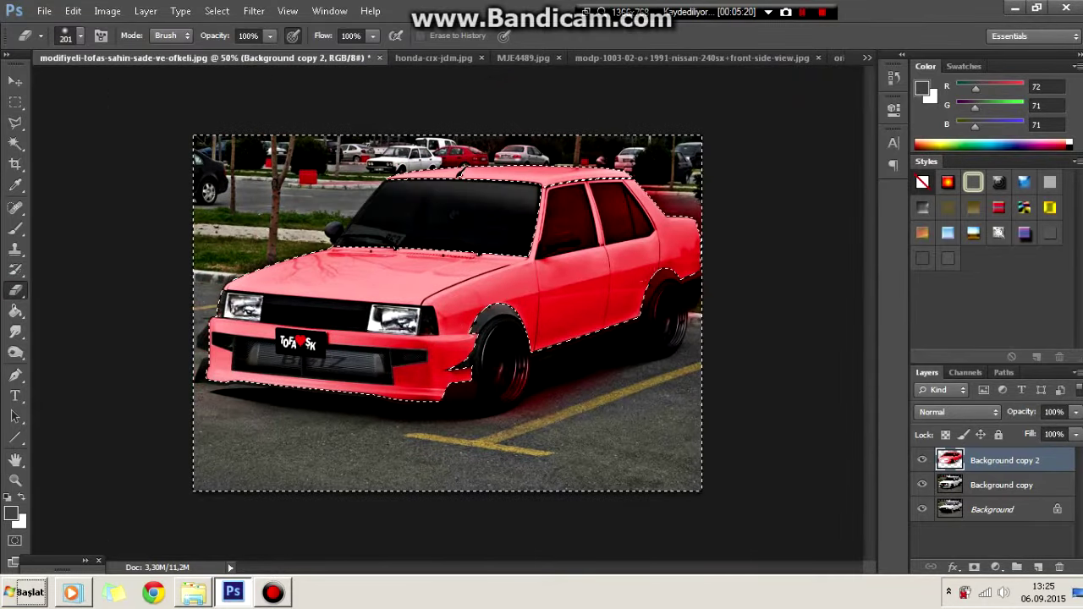
pyautogui.press('l')
pyautogui.rightClick(397, 228)
pyautogui.press('Escape')
# - Lasso the front and rear side windows and delete the red tint inside them
pyautogui.hotkey('ctrl', '+')
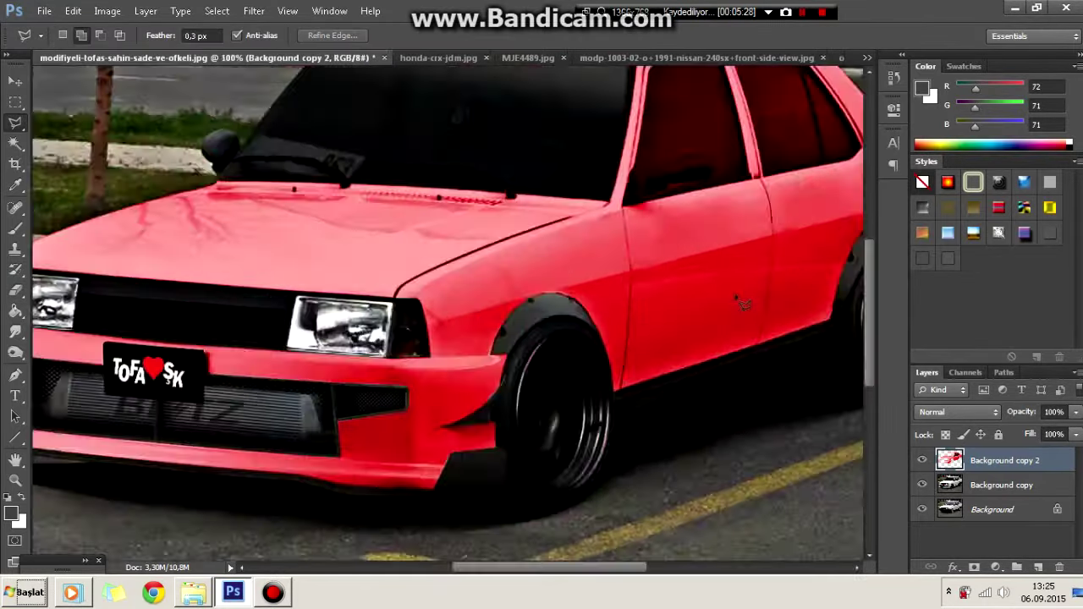
pyautogui.hotkey('ctrl', '+')
pyautogui.hscroll(3, 448, 313)
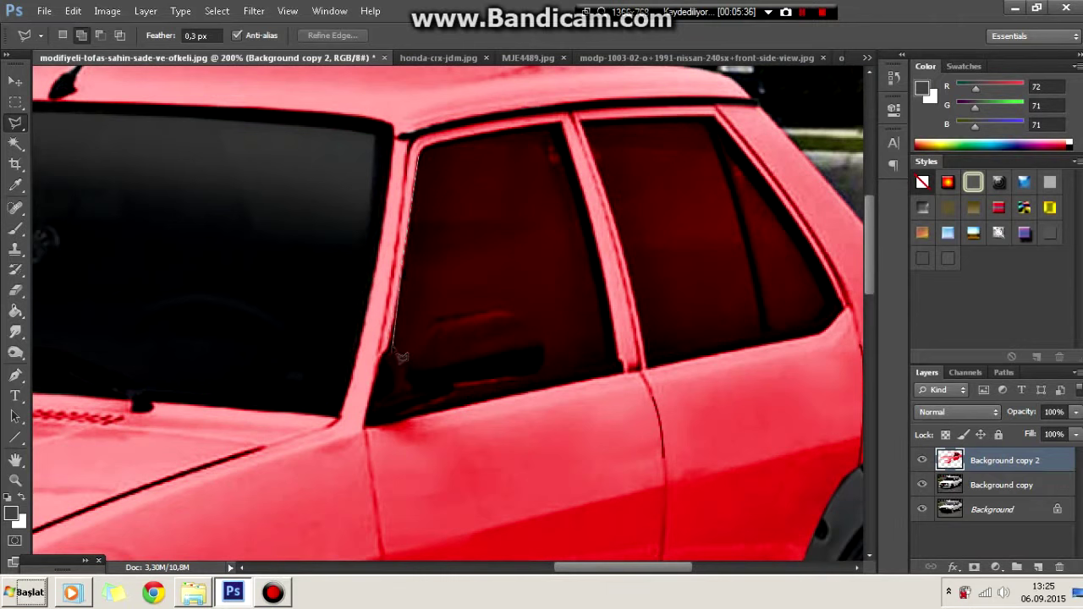
pyautogui.click(569, 121)
pyautogui.click(416, 144)
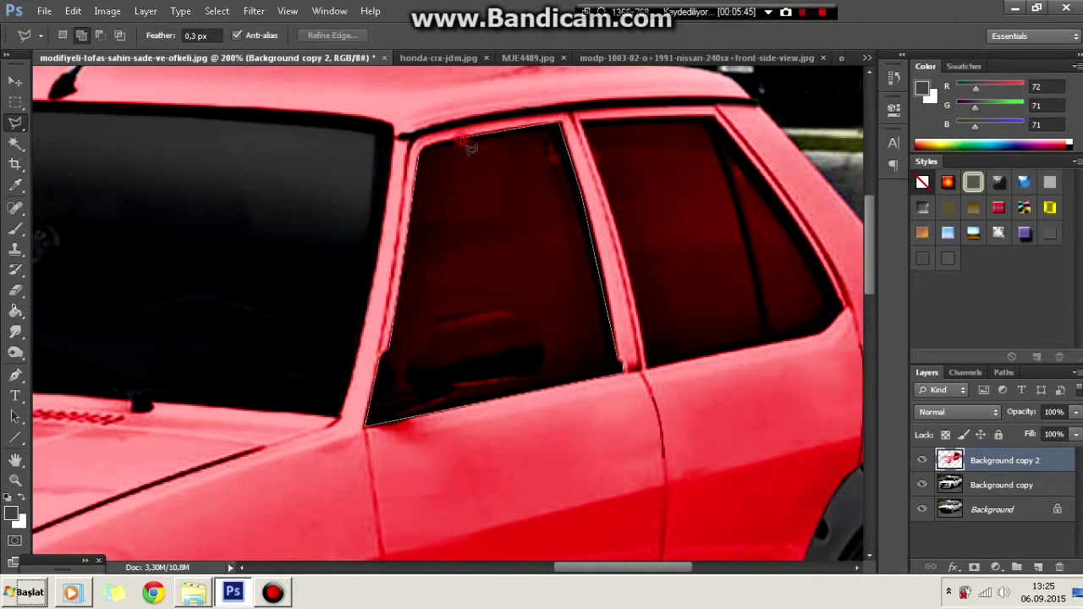
pyautogui.click(368, 421)
pyautogui.rightClick(483, 181)
pyautogui.press('Delete')
pyautogui.click(582, 121)
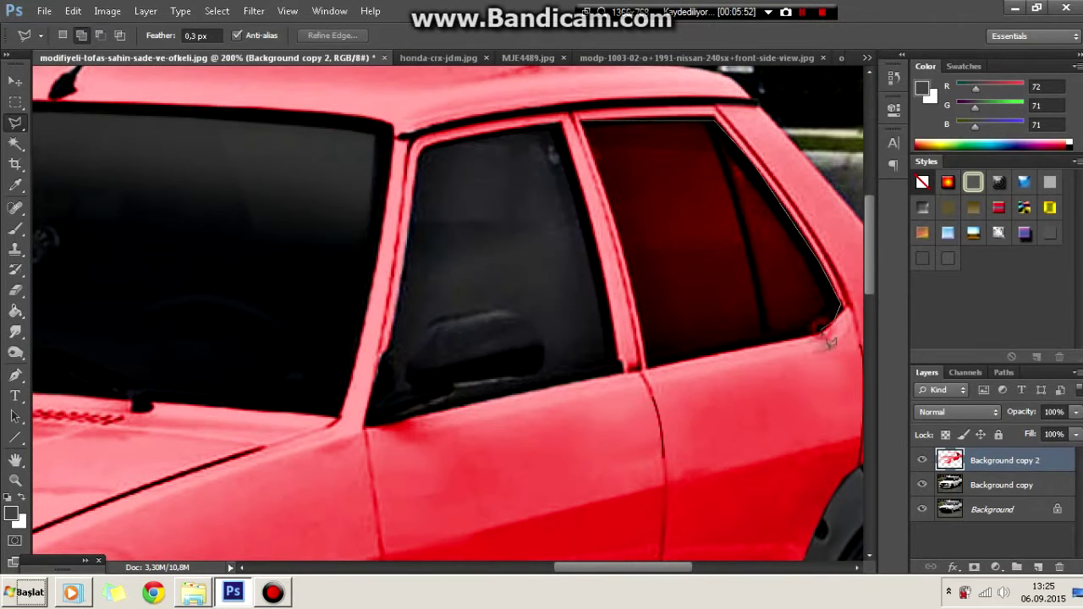
pyautogui.click(582, 121)
pyautogui.press('Delete')
pyautogui.hotkey('ctrl', '-')
pyautogui.hotkey('ctrl', '-')
pyautogui.click(146, 11)
# - Colorize the car orange with Hue 15 and Saturation 80
pyautogui.click(321, 116)
pyautogui.click(905, 221)
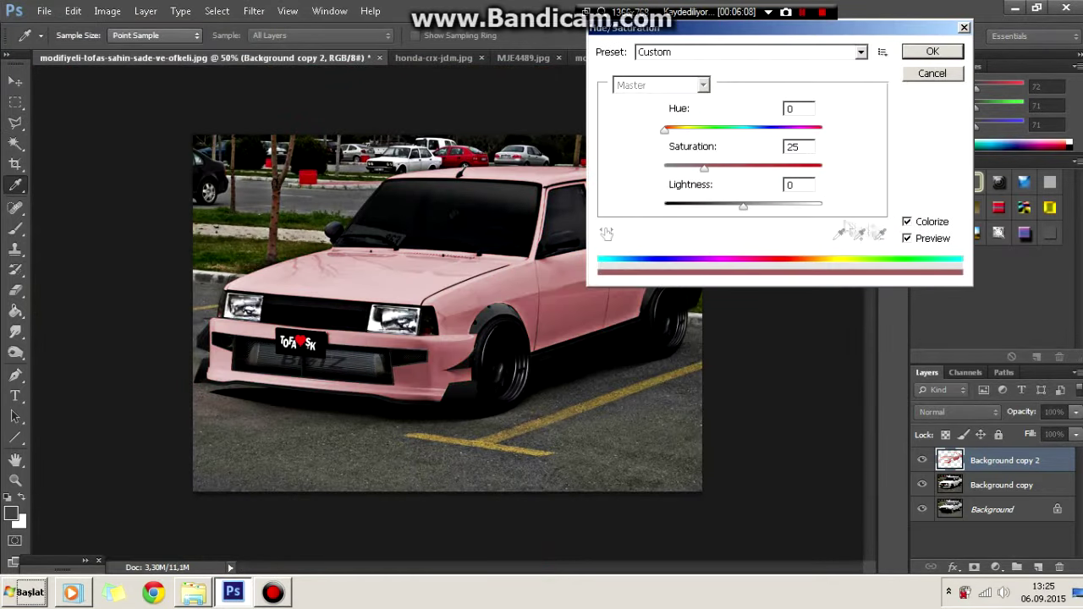
pyautogui.write('80')
pyautogui.moveTo(751, 42); pyautogui.dragTo(879, 291)
pyautogui.moveTo(793, 381)
pyautogui.mouseDown()
pyautogui.moveTo(940, 393)
pyautogui.moveTo(800, 407)
pyautogui.mouseUp()
pyautogui.click(922, 437)
pyautogui.write('-20')
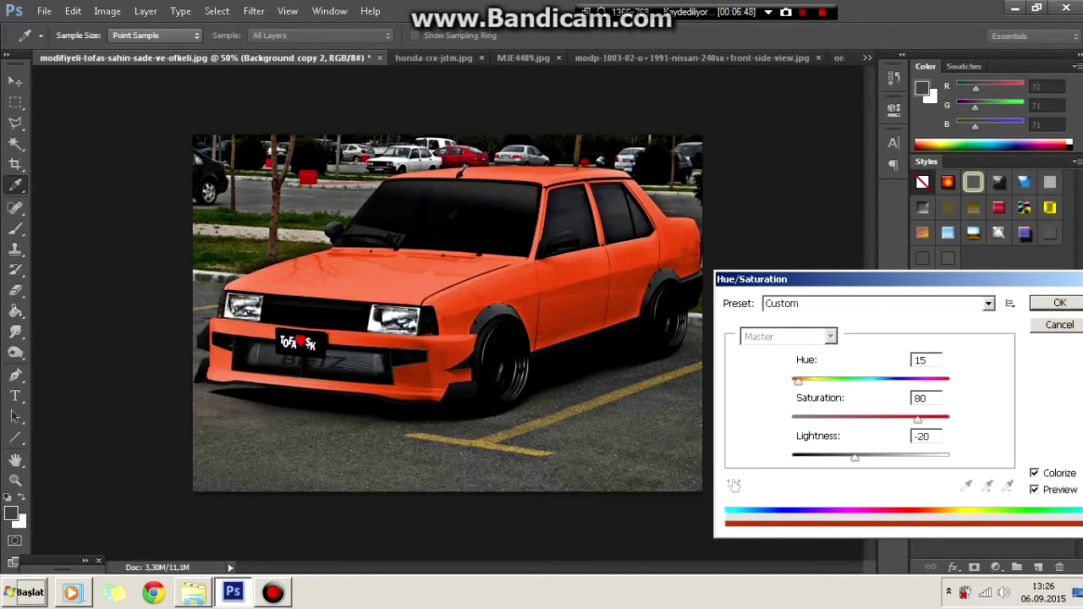
pyautogui.press('BackSpace')
pyautogui.press('BackSpace')
pyautogui.press('BackSpace')
pyautogui.click(1057, 303)
pyautogui.press('Return')
pyautogui.press('Return')
pyautogui.press('l')
pyautogui.hotkey('ctrl', '-')
pyautogui.hotkey('ctrl', '+')
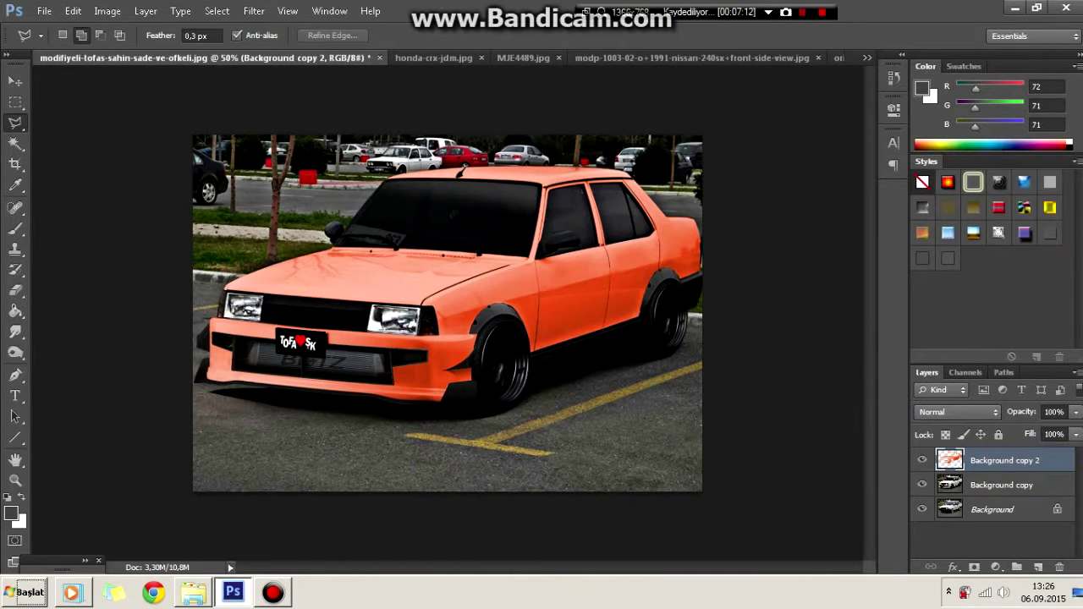
pyautogui.press('t')
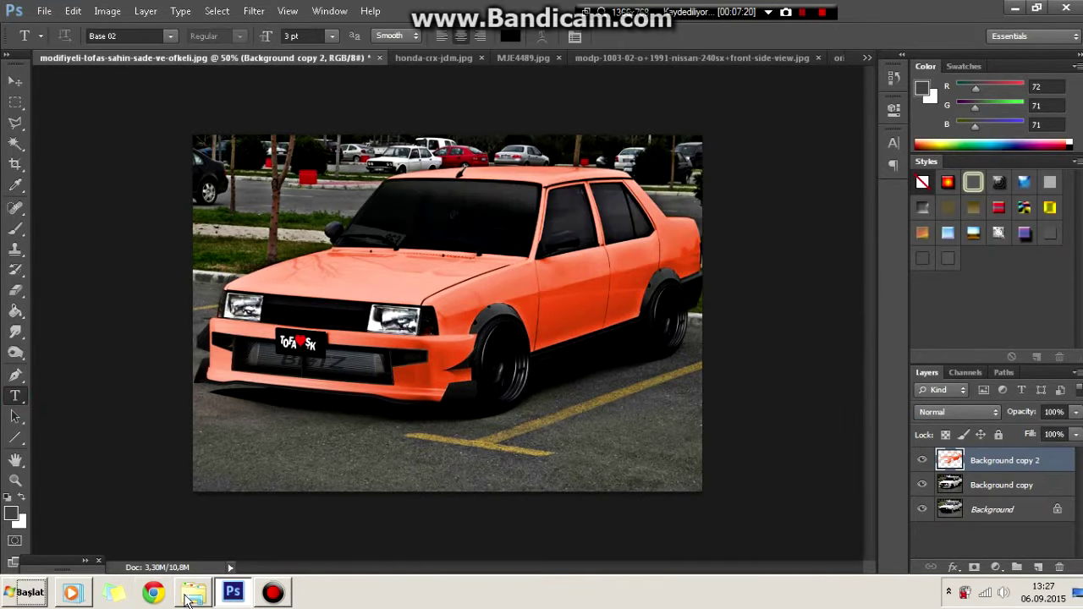
# - Open MDKN.png from the Parçalar folder in Photoshop
pyautogui.click(188, 598)
pyautogui.click(127, 148)
pyautogui.doubleClick(617, 443)
pyautogui.rightClick(542, 241)
pyautogui.click(736, 374)
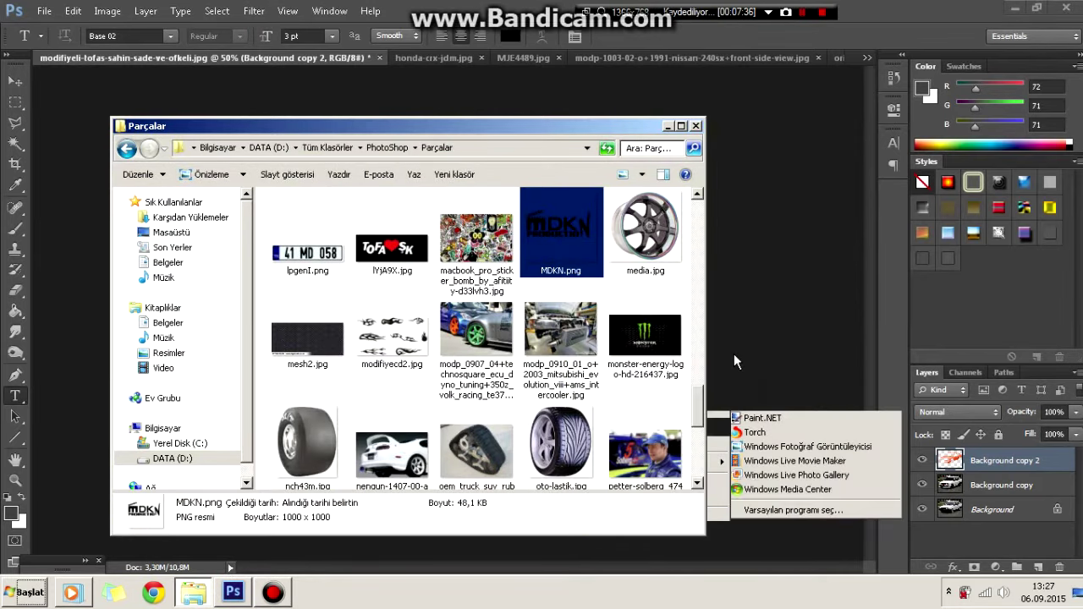
# - Copy the MDKN logo into the tofas document as a new layer and move it lower
pyautogui.hotkey('ctrl', 'a')
pyautogui.hotkey('ctrl', 'c')
pyautogui.hotkey('ctrl', 'Tab')
pyautogui.hotkey('ctrl', 'v')
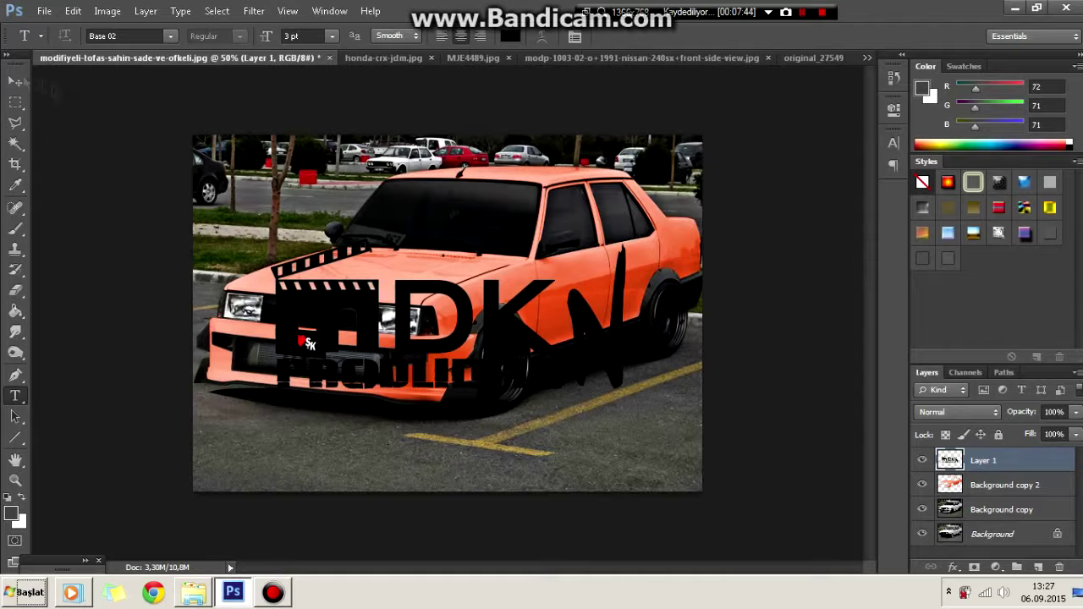
pyautogui.press('v')
pyautogui.moveTo(448, 330); pyautogui.dragTo(423, 435)
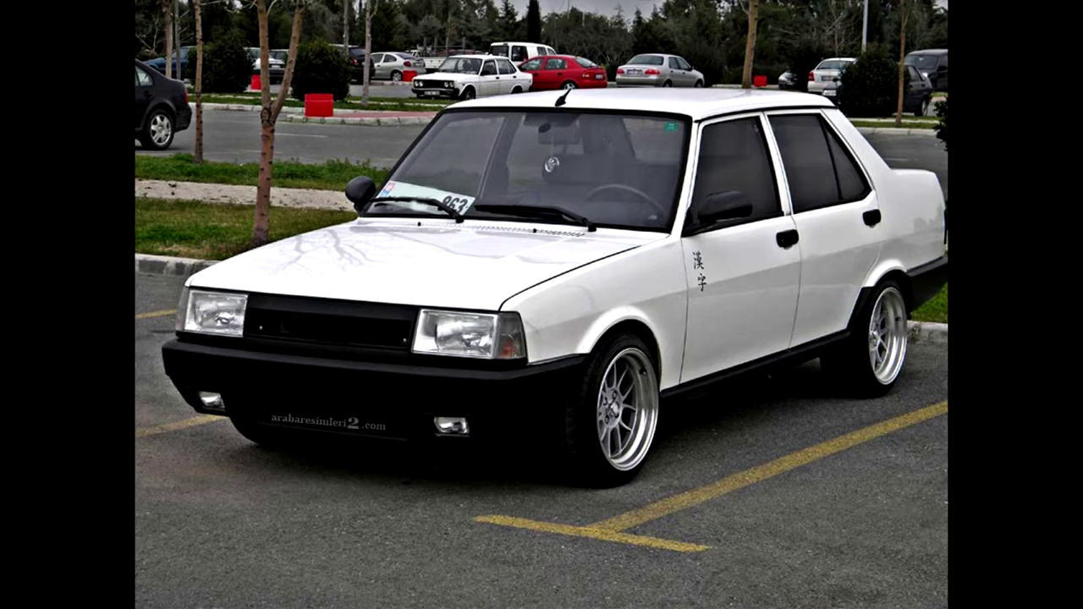